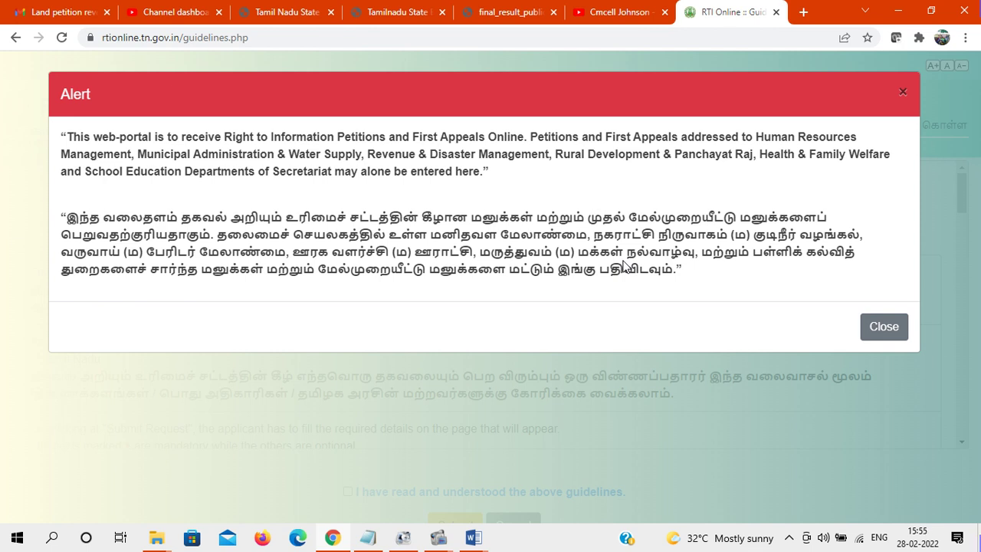
# Dismiss the departments alert, review the guidelines, tick the acknowledgement box and submit
pyautogui.click(888, 329)
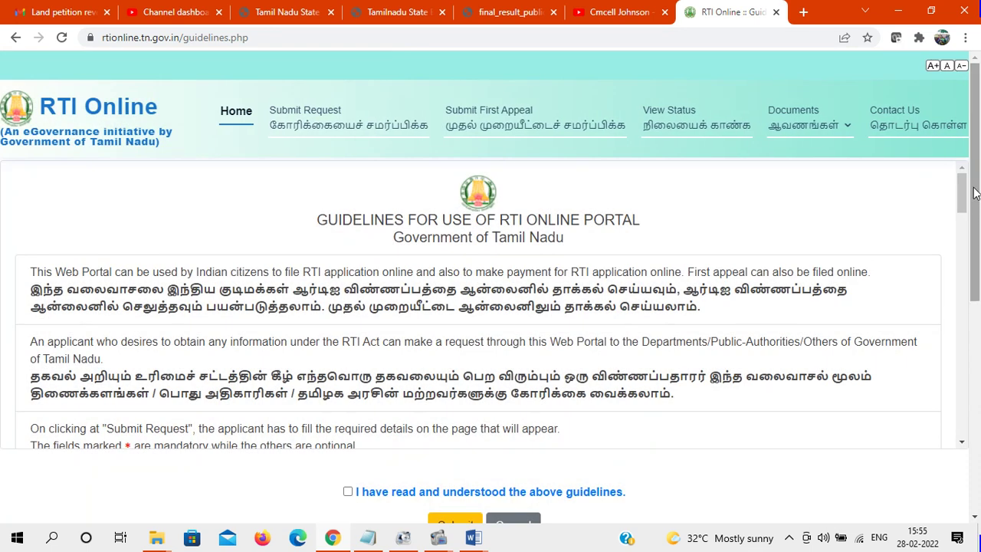
pyautogui.scroll(-1, 974, 193)
pyautogui.scroll(1, 969, 187)
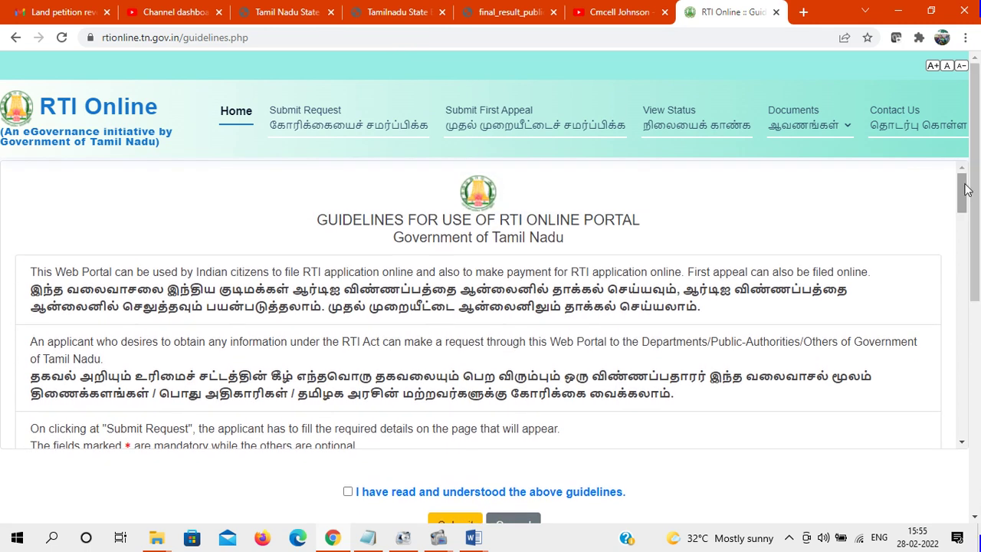
pyautogui.moveTo(967, 190); pyautogui.dragTo(964, 418)
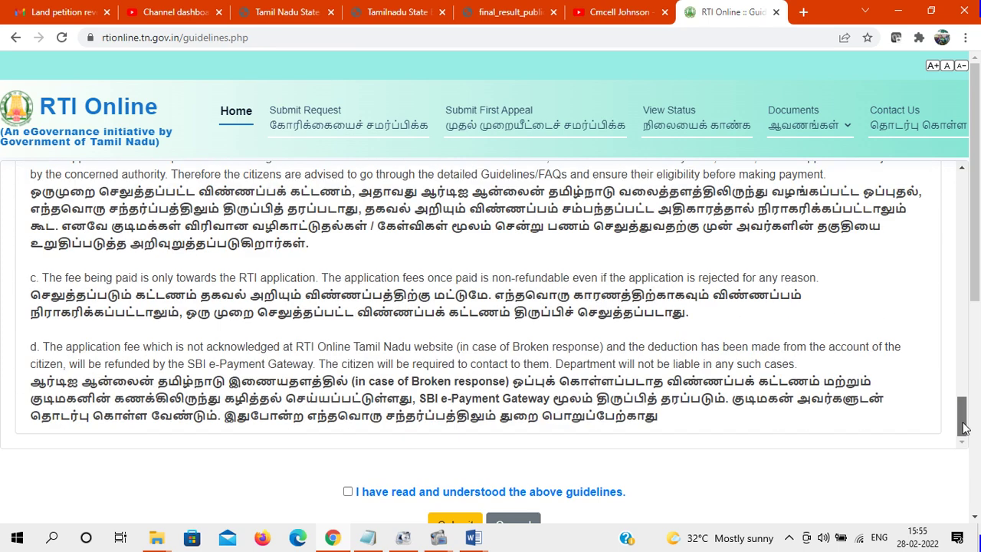
pyautogui.scroll(-2, 537, 230)
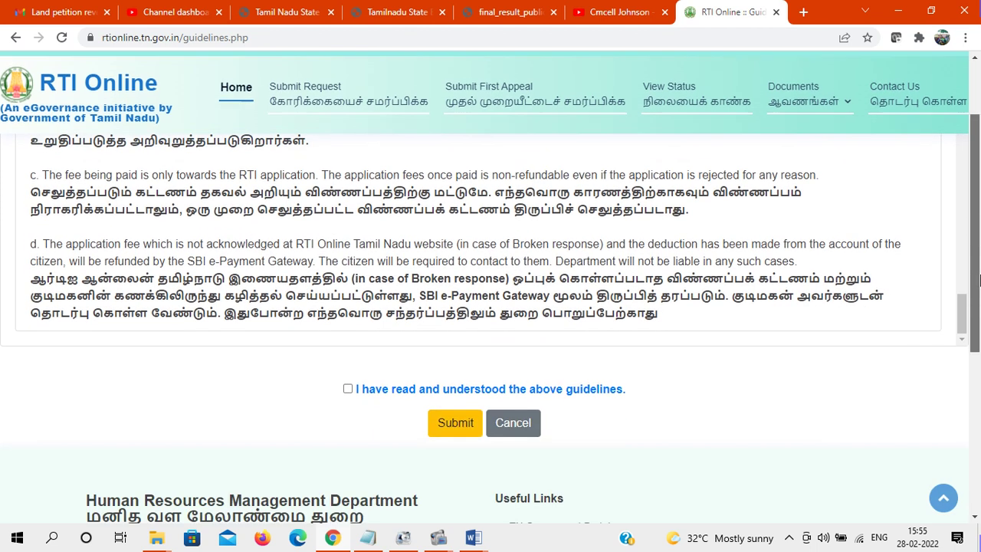
pyautogui.click(348, 388)
pyautogui.click(455, 426)
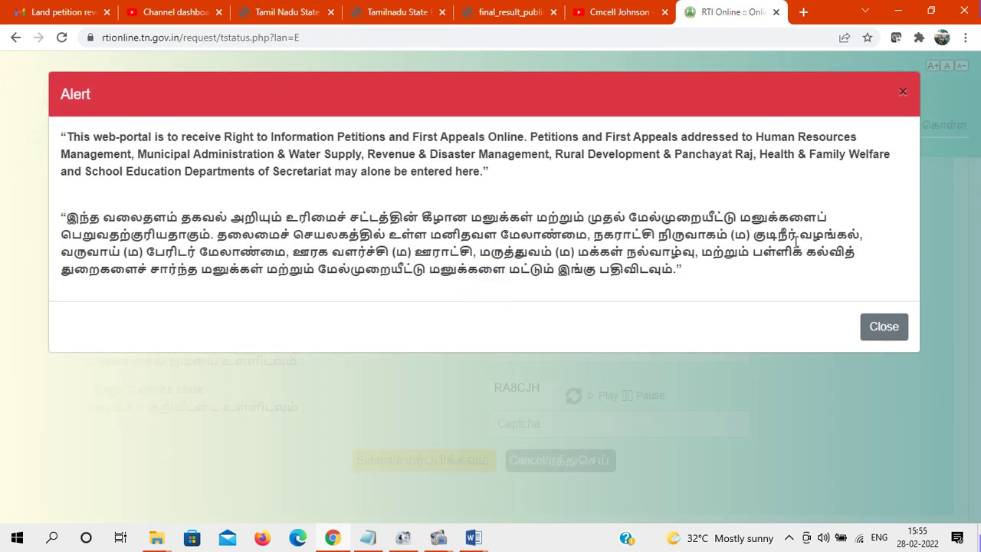
# Enter the applicant's mobile number and choose the saved e-mail address
pyautogui.click(883, 327)
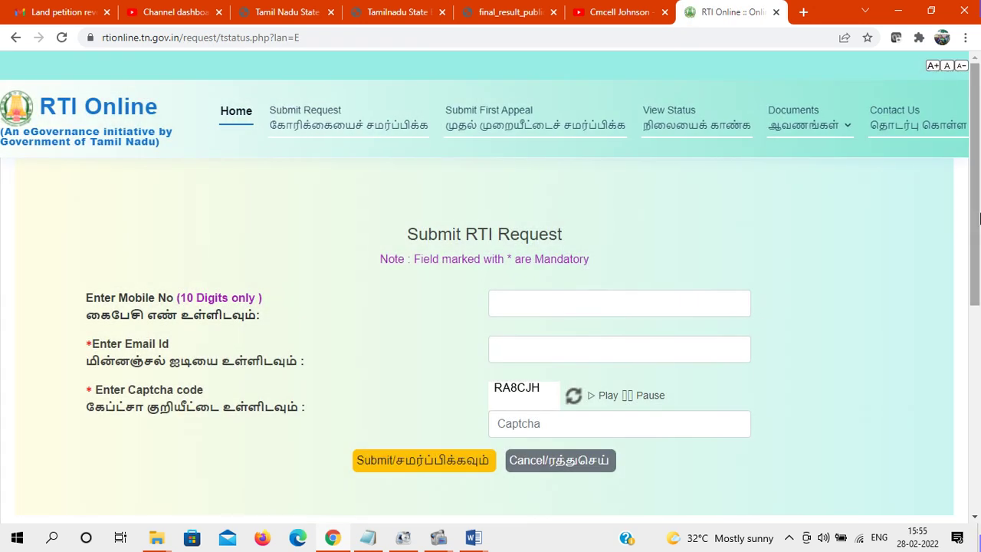
pyautogui.scroll(-1, 979, 207)
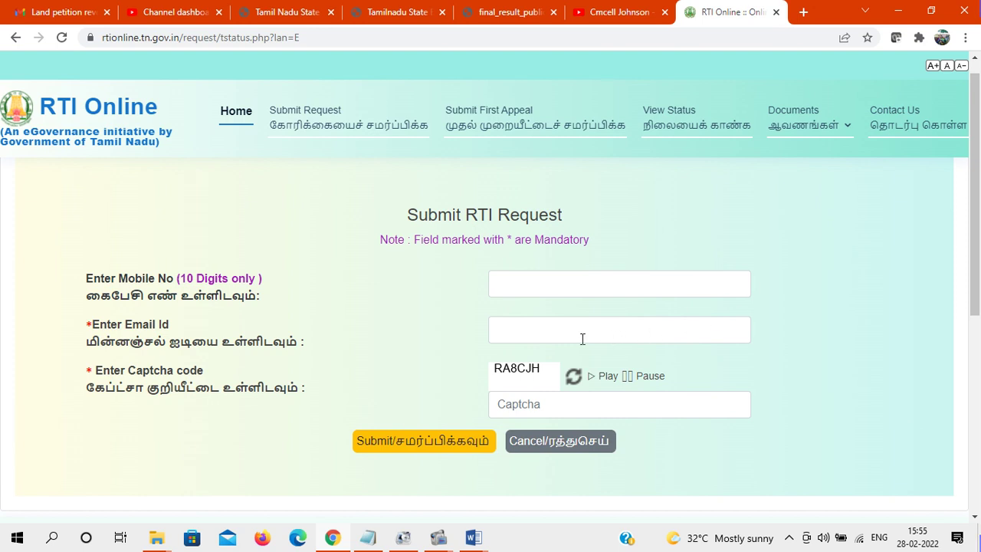
pyautogui.click(540, 283)
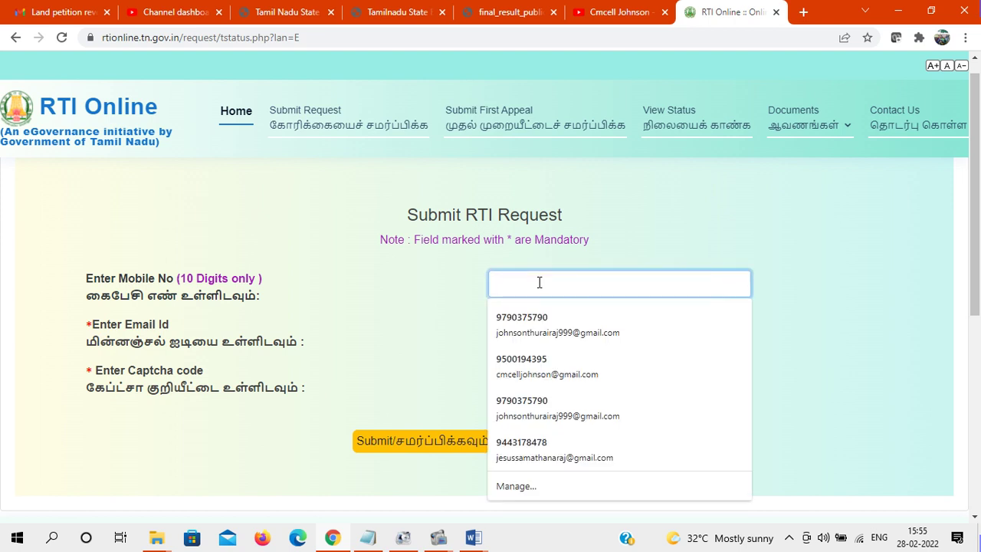
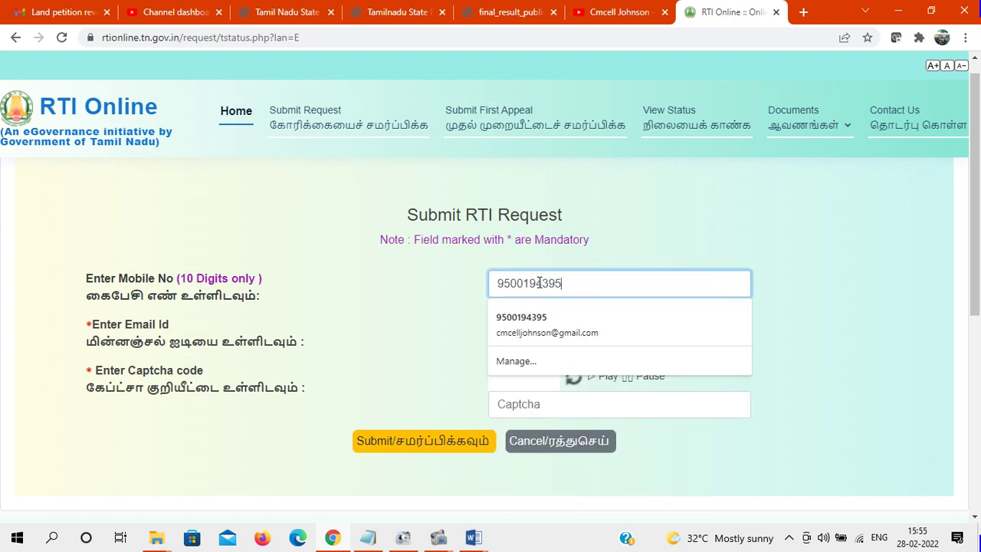
pyautogui.click(573, 337)
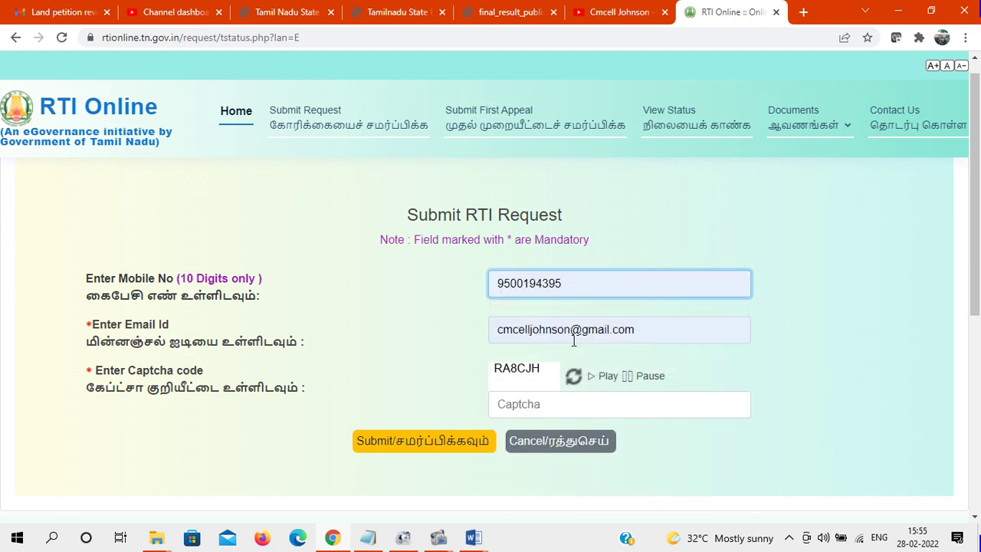
# Enter the shown captcha code and submit the contact details
pyautogui.scroll(-1, 801, 260)
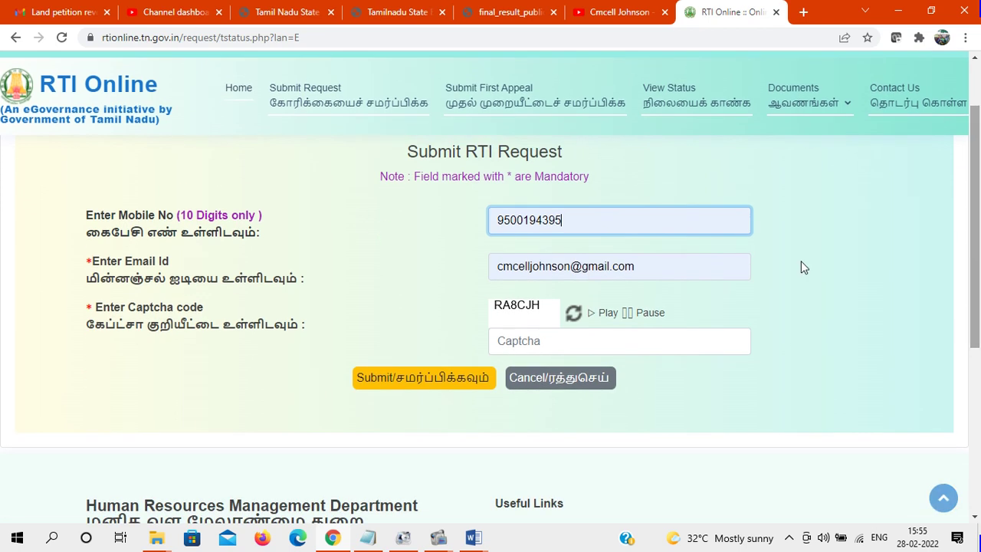
pyautogui.click(573, 341)
pyautogui.write('RA')
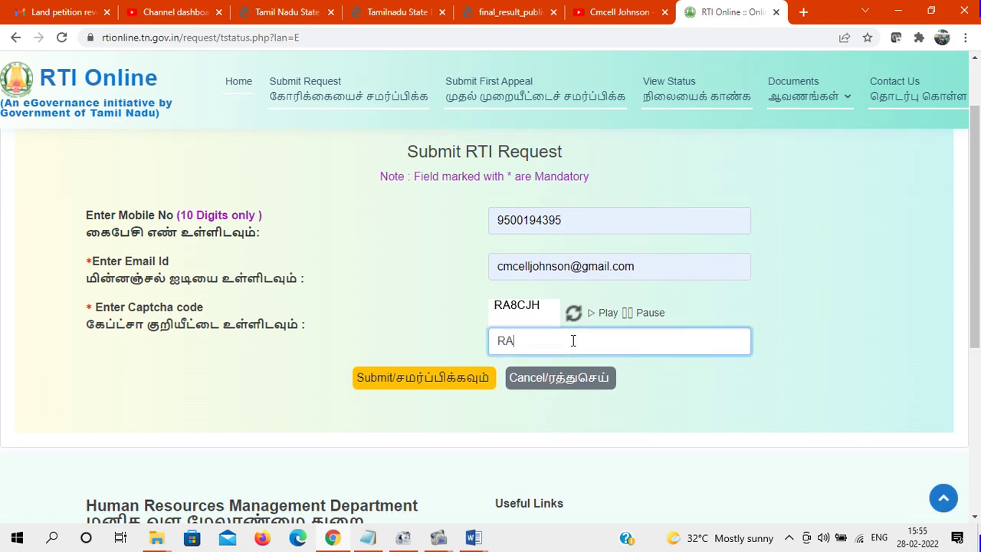
pyautogui.write('8CJH')
pyautogui.click(435, 379)
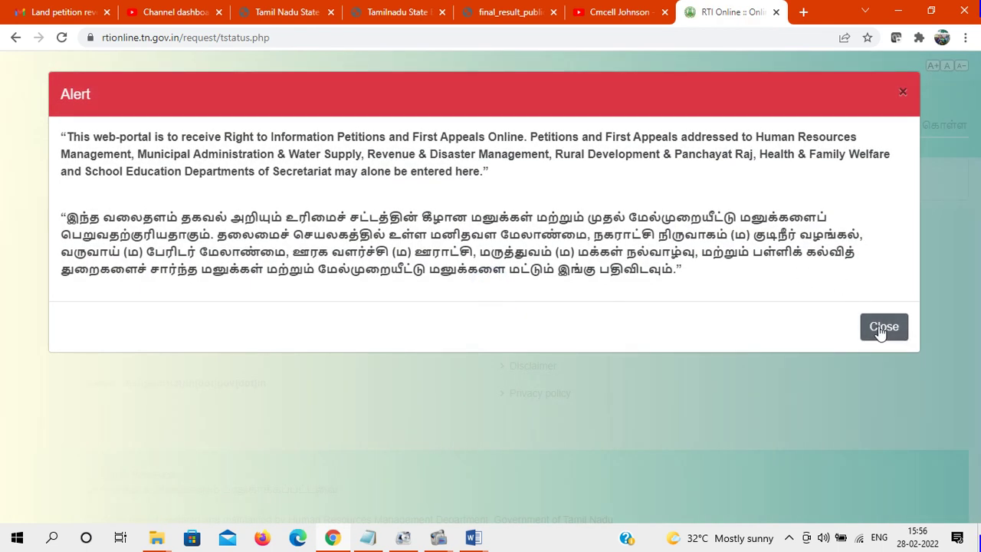
# Start a new RTI request from the 'No Pending Transaction' link, dismissing the alerts
pyautogui.click(882, 328)
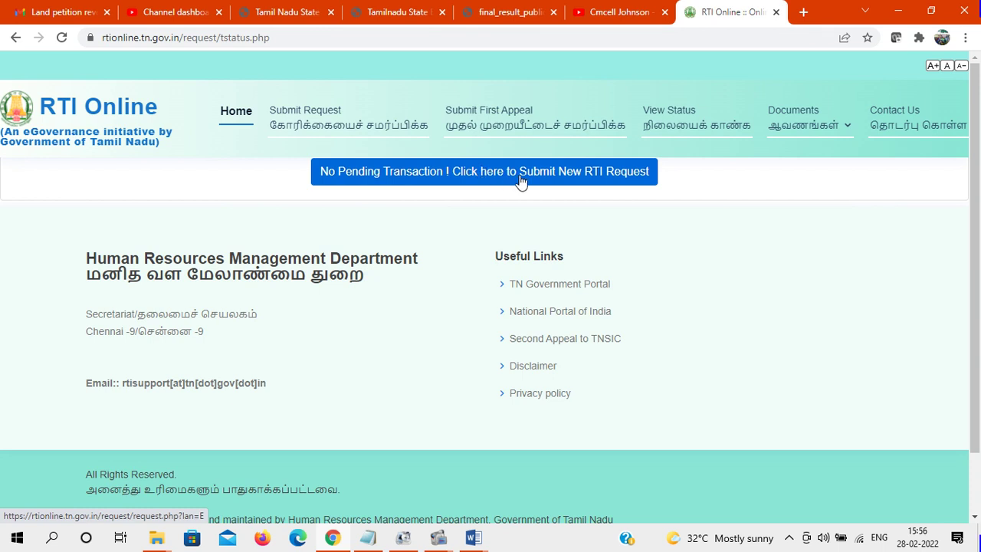
pyautogui.click(506, 181)
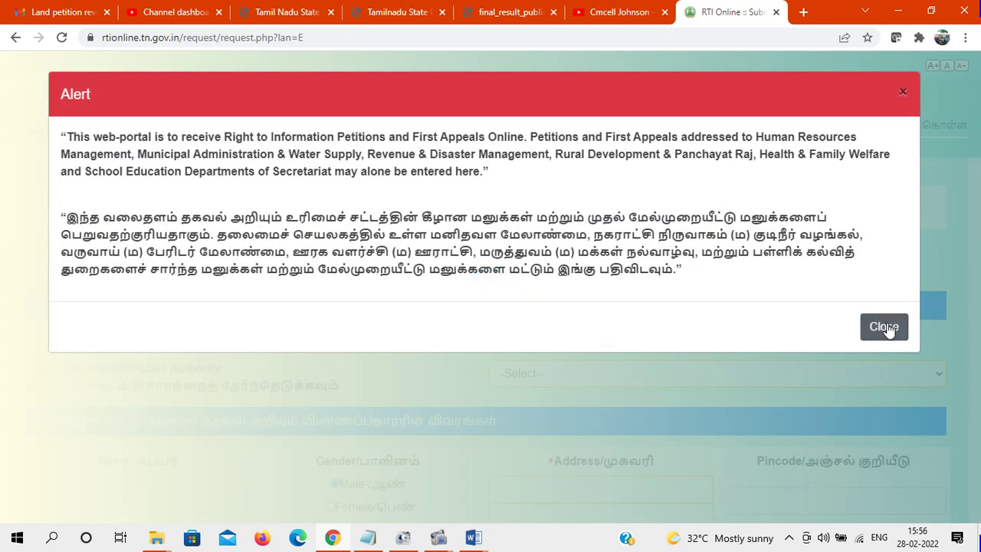
pyautogui.click(884, 325)
pyautogui.scroll(-3, 873, 268)
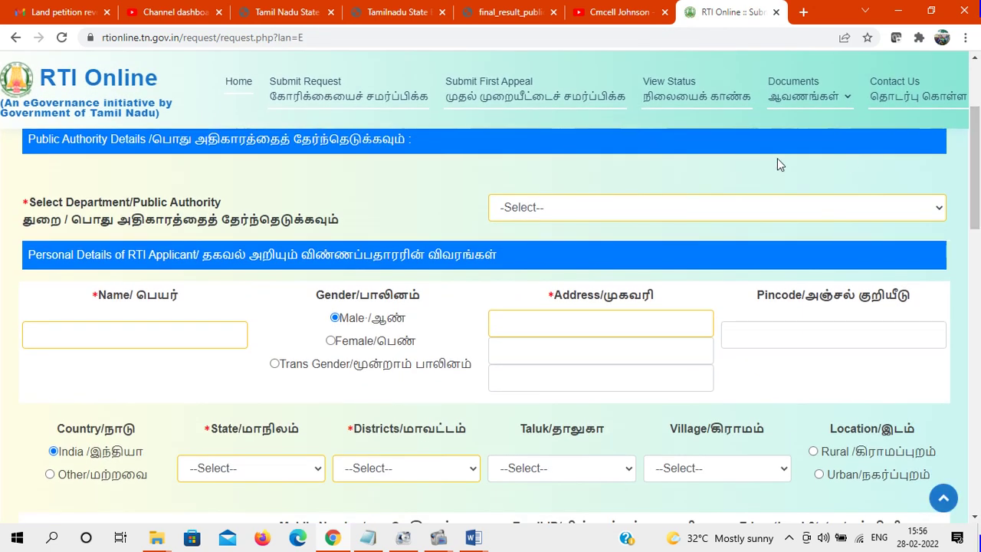
# Choose Rural Development and Panchayat Raj Department as the request's department
pyautogui.click(615, 215)
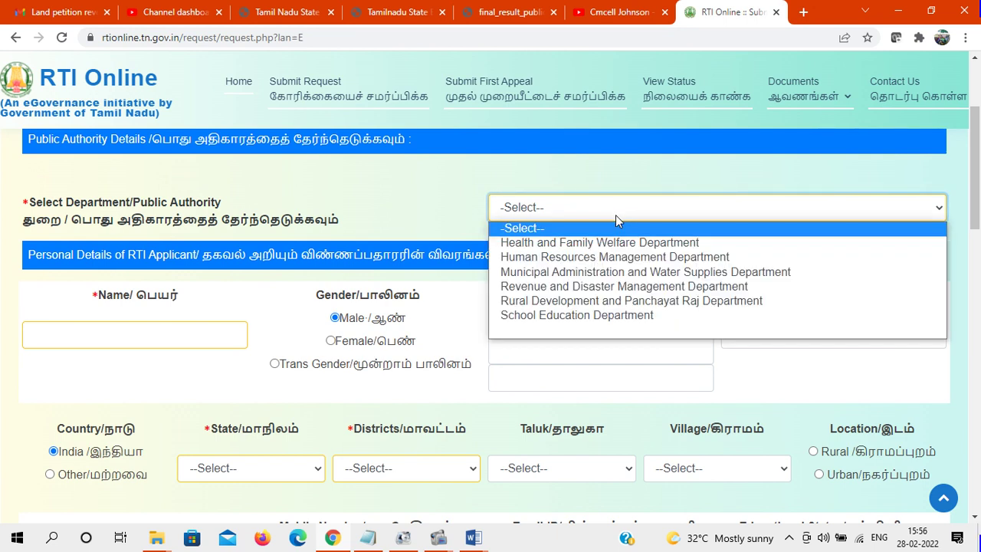
pyautogui.click(576, 301)
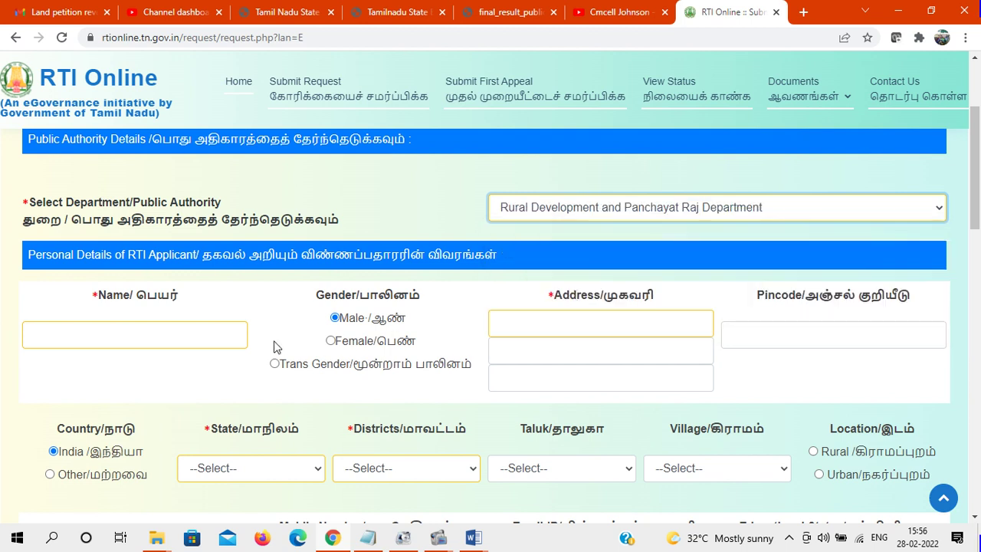
pyautogui.moveTo(979, 169); pyautogui.dragTo(979, 180)
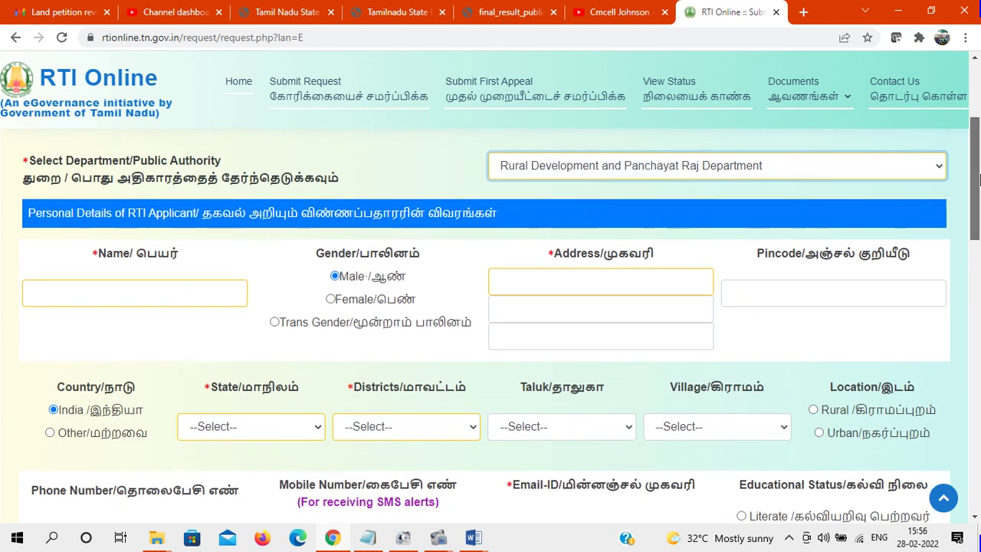
# Enter the applicant's name and fill the saved address and pincode
pyautogui.click(200, 292)
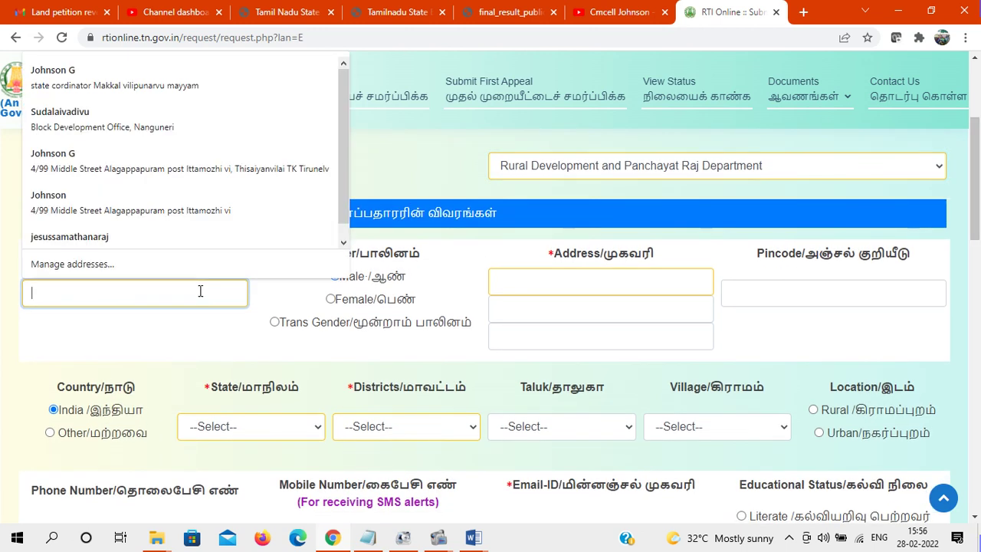
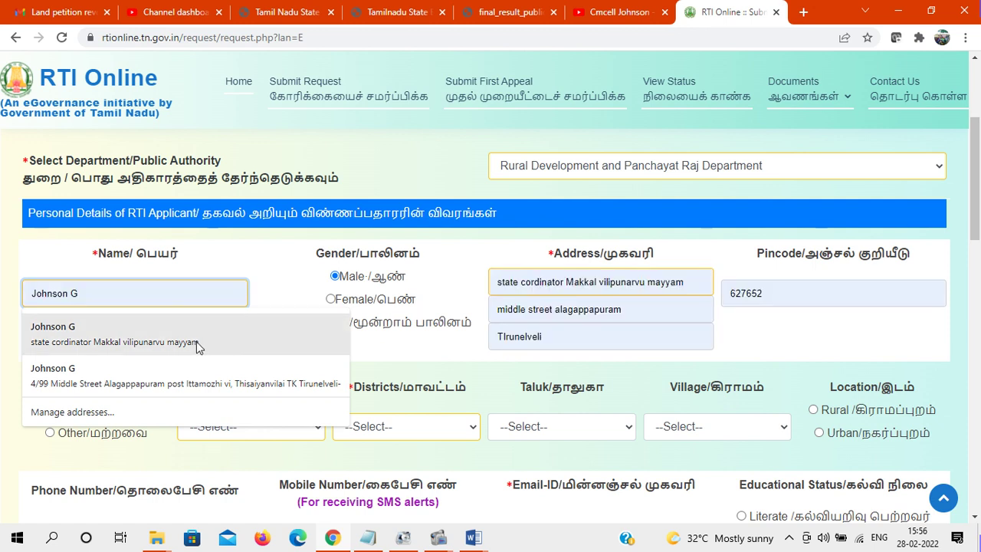
pyautogui.click(189, 350)
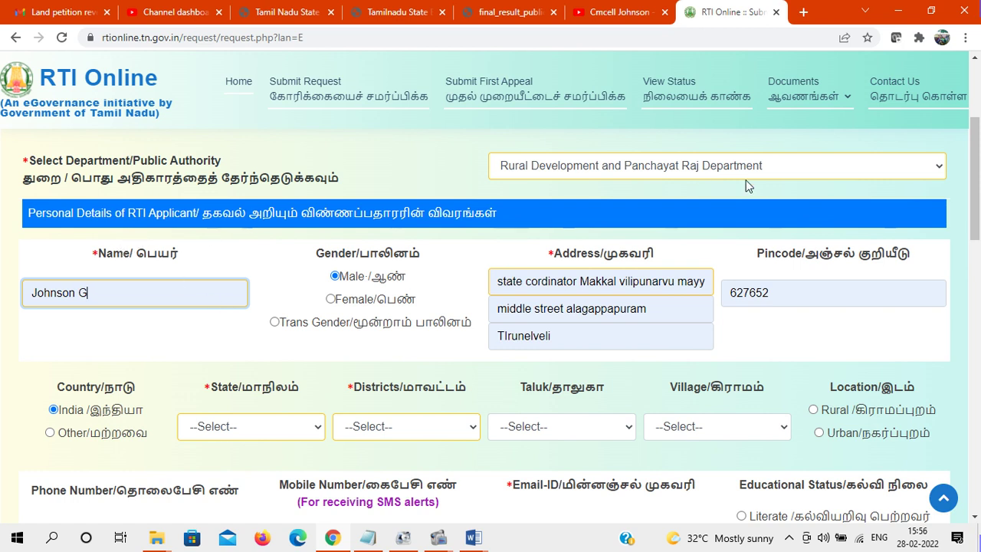
pyautogui.scroll(-1, 978, 145)
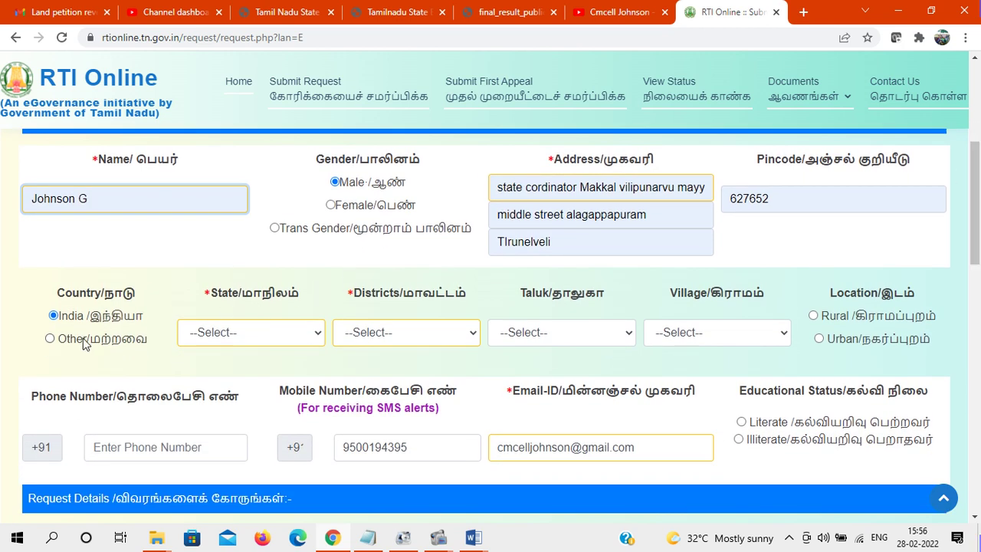
# Set the state to Tamil Nadu and the district to Tirunelveli
pyautogui.click(255, 333)
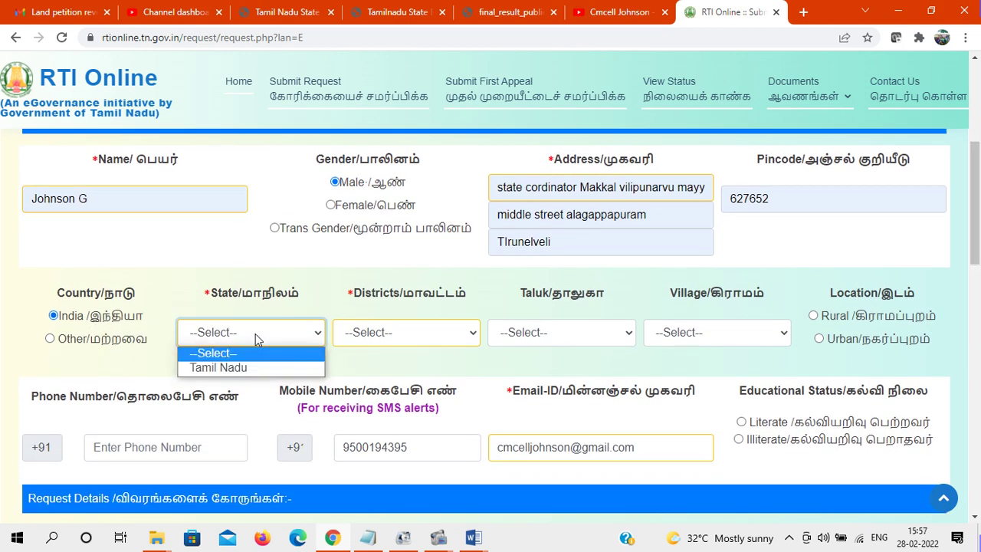
pyautogui.click(253, 366)
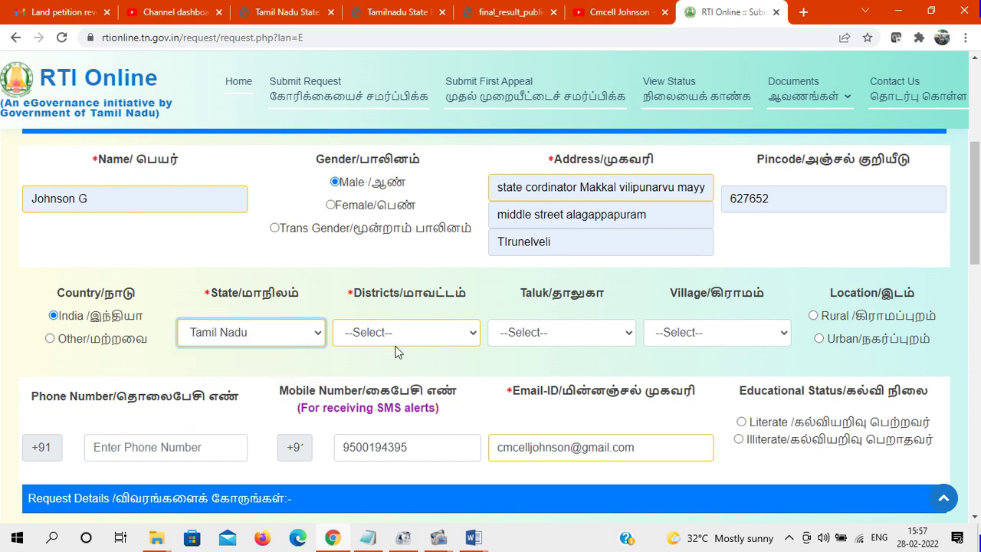
pyautogui.click(427, 341)
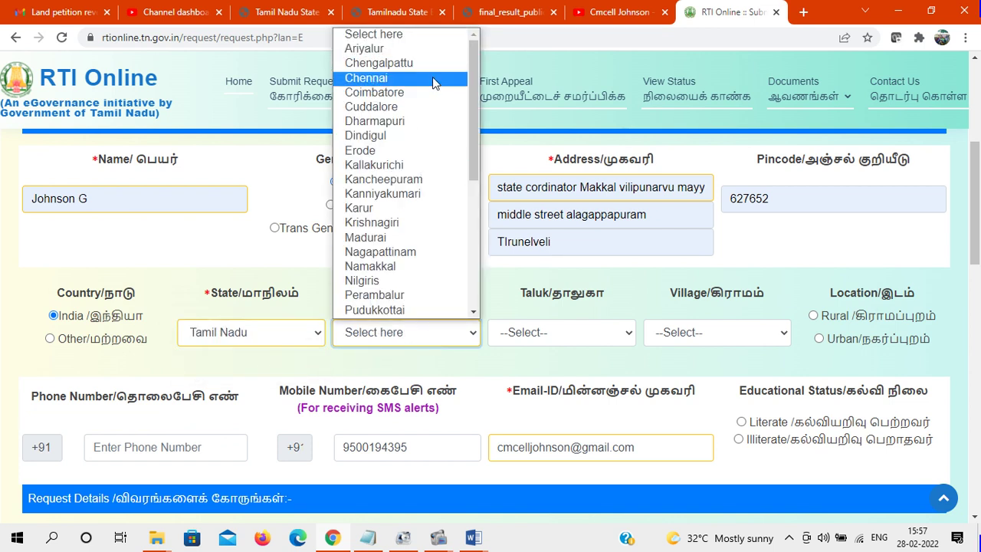
pyautogui.press('t')
pyautogui.press('Down')
pyautogui.press('Down')
pyautogui.press('Down')
pyautogui.press('Down')
pyautogui.press('Down')
pyautogui.press('Down')
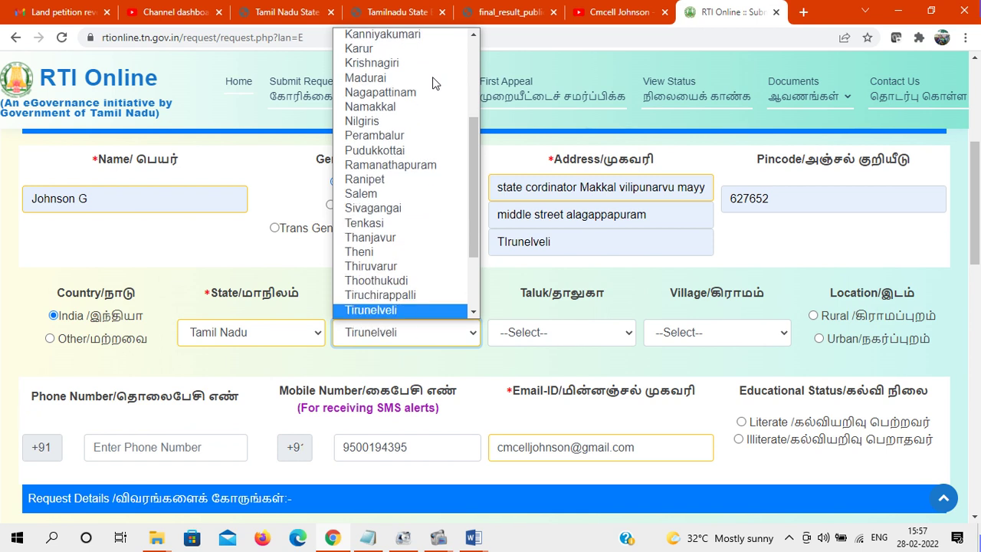
pyautogui.press('Return')
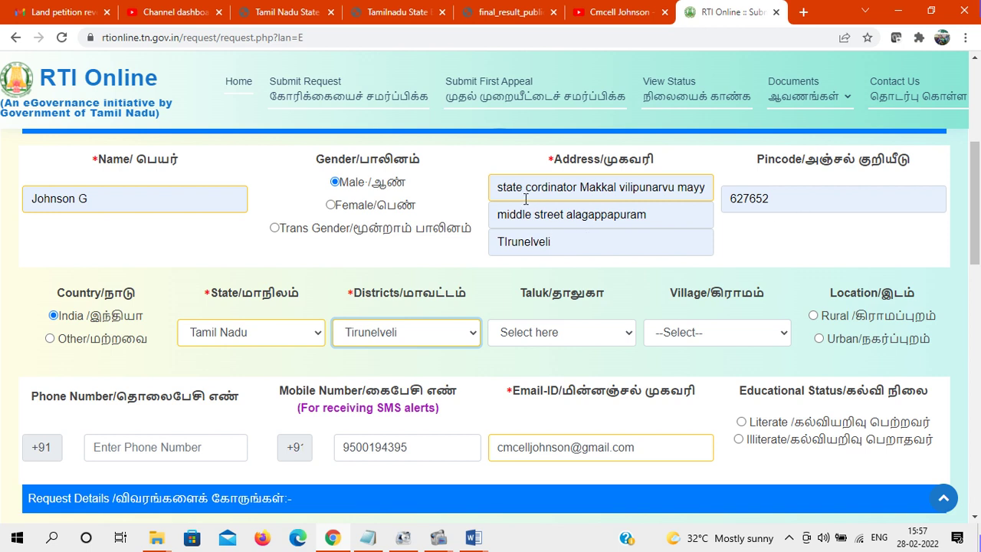
pyautogui.click(499, 215)
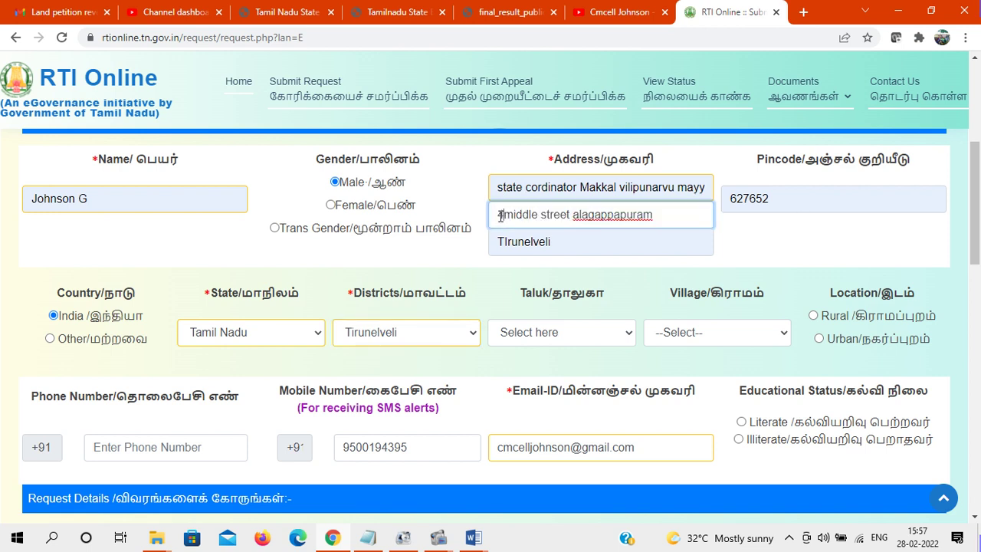
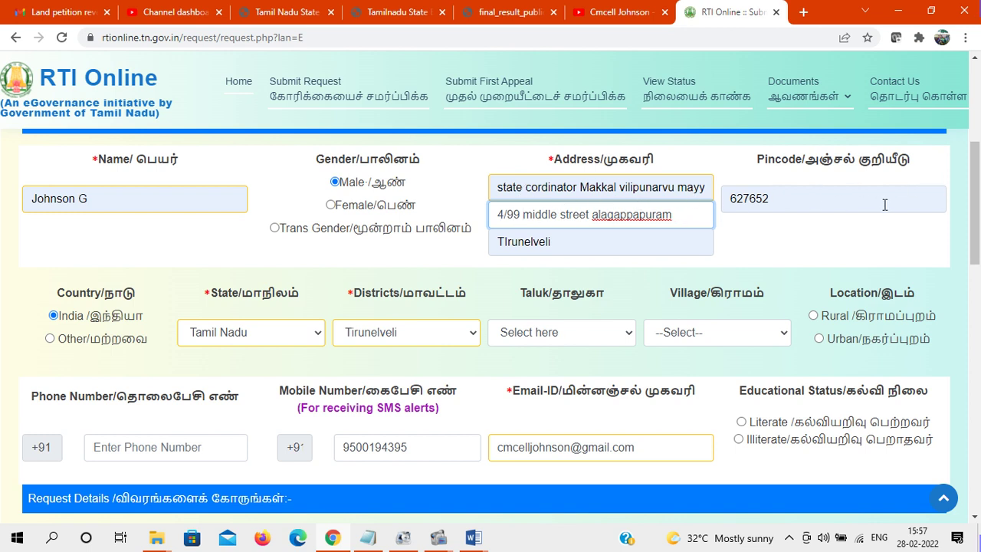
pyautogui.click(682, 220)
pyautogui.write('post')
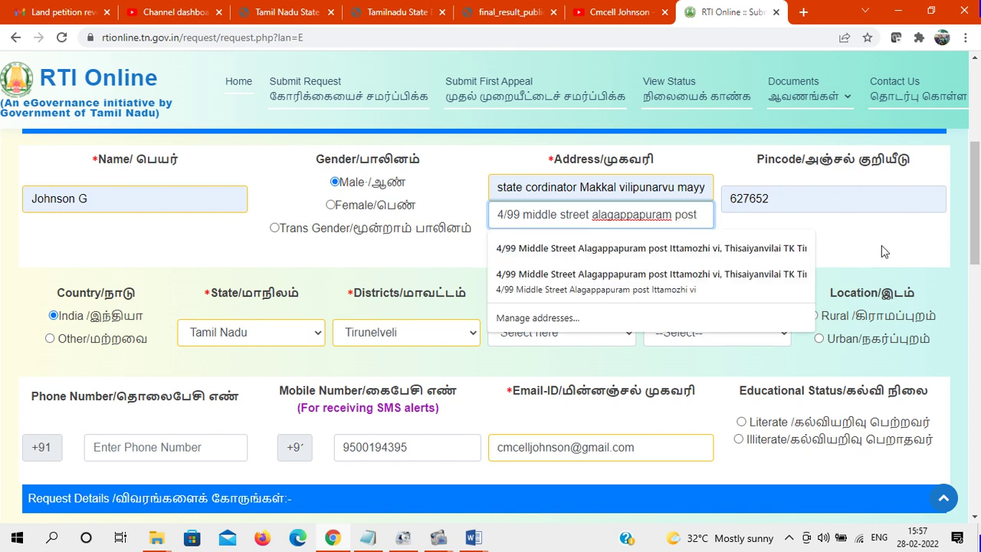
pyautogui.click(881, 247)
pyautogui.scroll(-1, 974, 201)
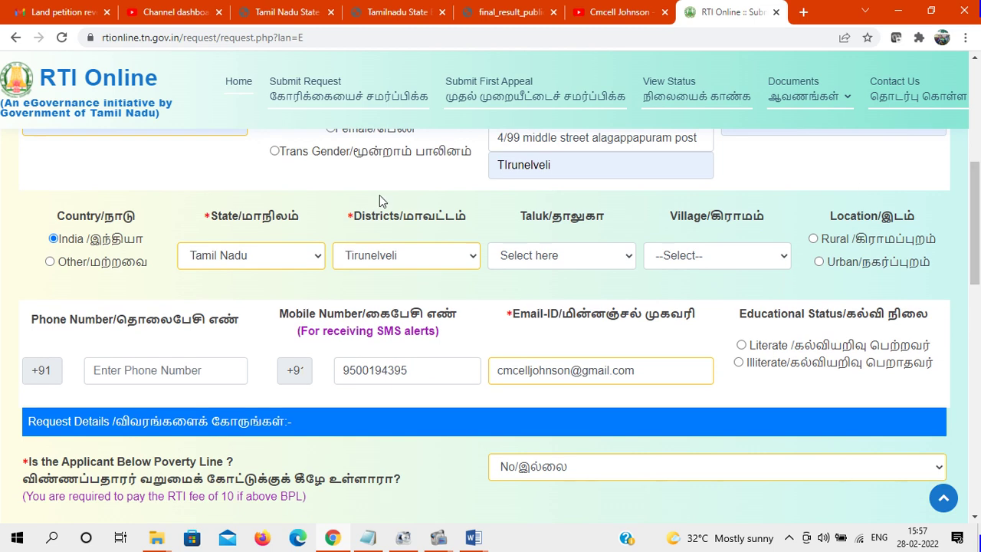
pyautogui.click(590, 256)
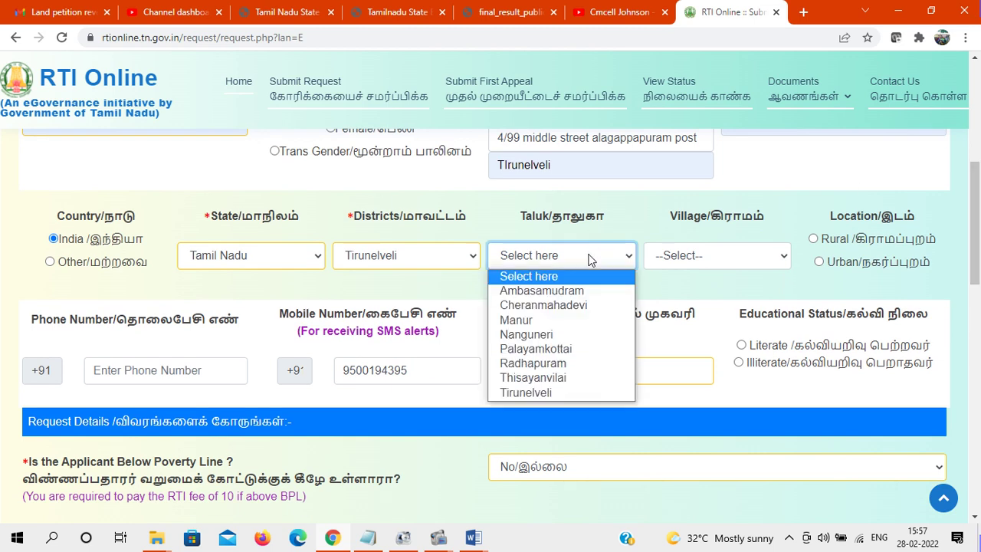
pyautogui.click(533, 377)
pyautogui.click(722, 259)
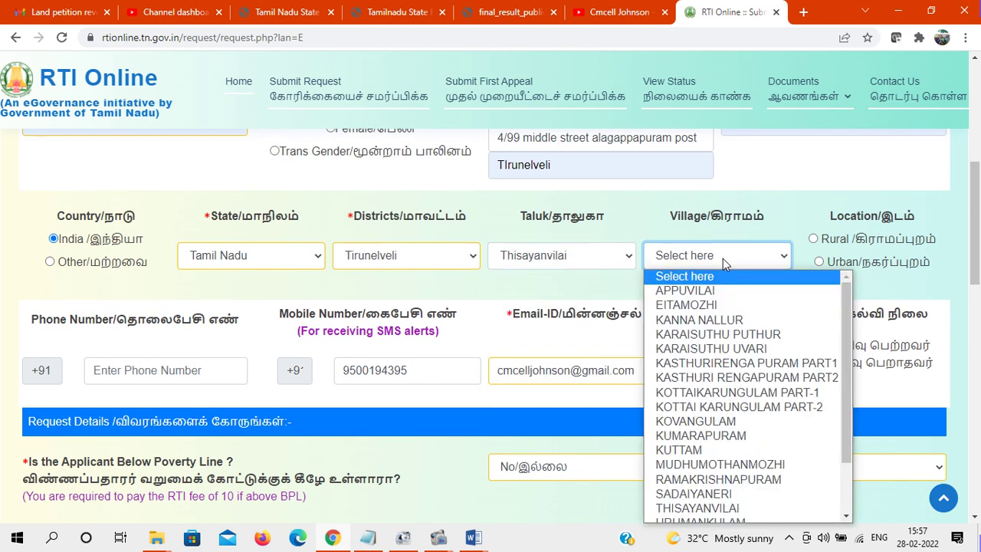
pyautogui.click(701, 306)
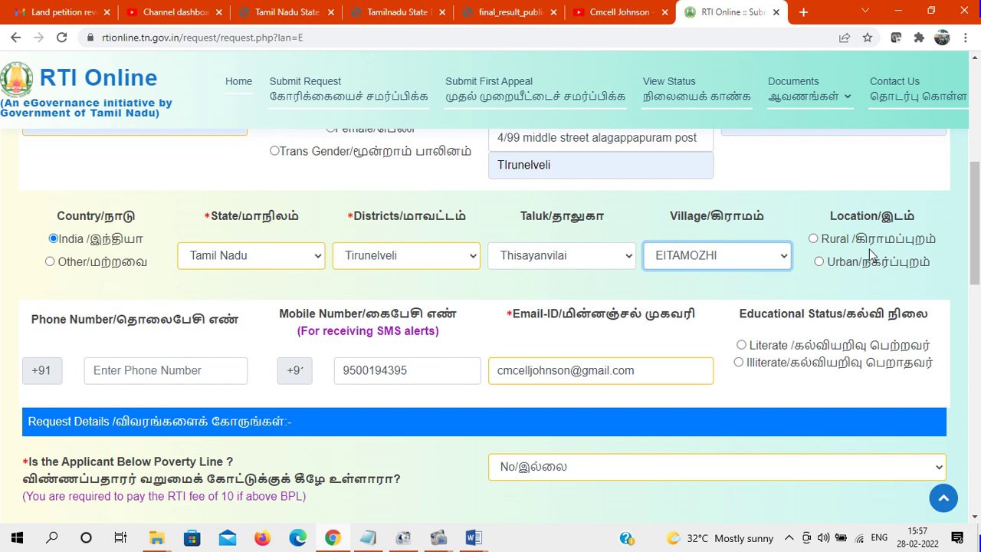
pyautogui.click(812, 240)
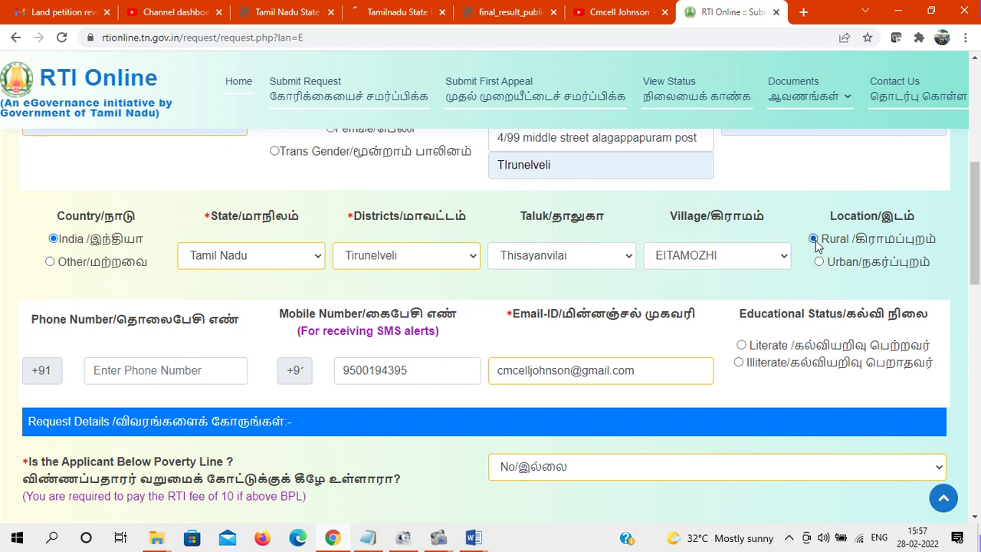
# Enter the applicant's phone number and mark the applicant as Literate
pyautogui.scroll(-1, 978, 247)
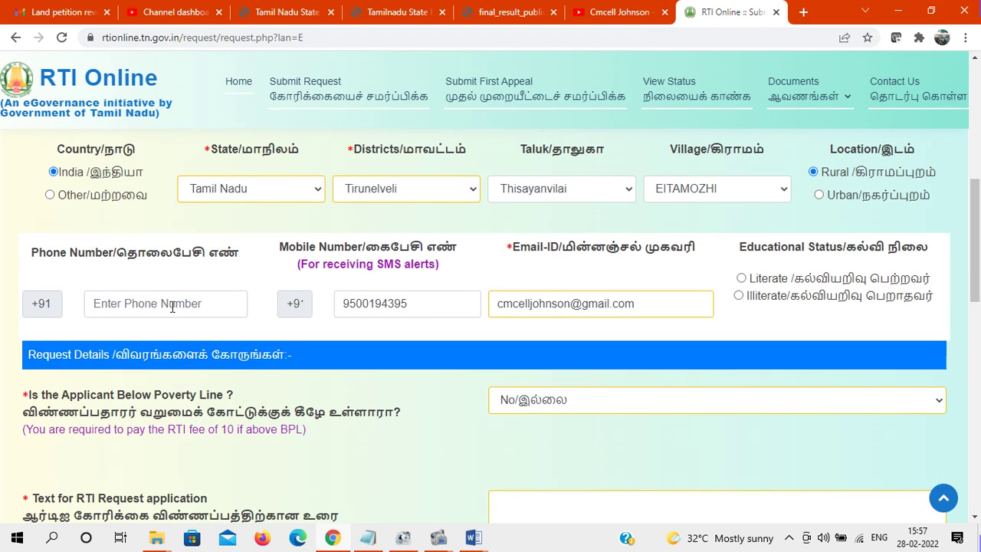
pyautogui.click(170, 304)
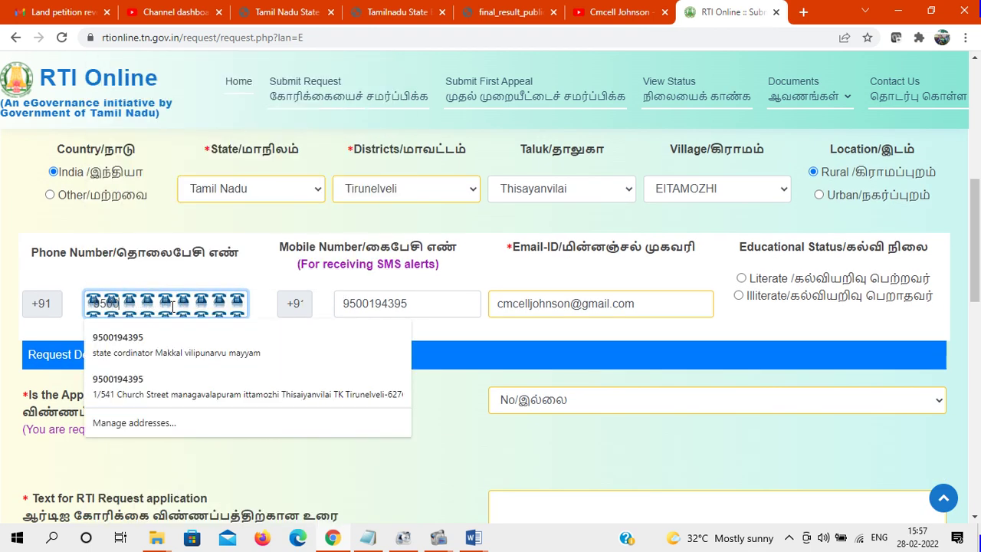
pyautogui.click(493, 252)
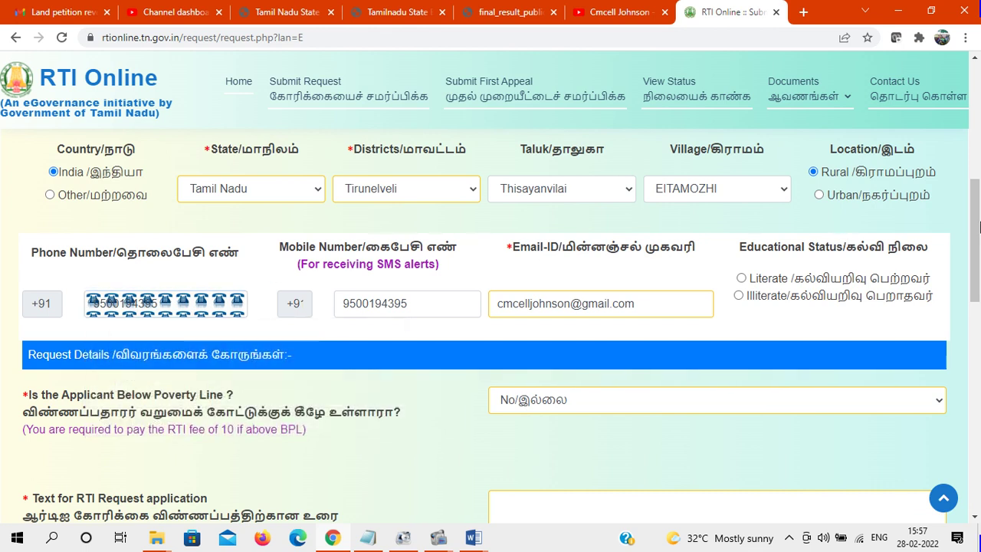
pyautogui.scroll(-1, 906, 233)
pyautogui.click(740, 218)
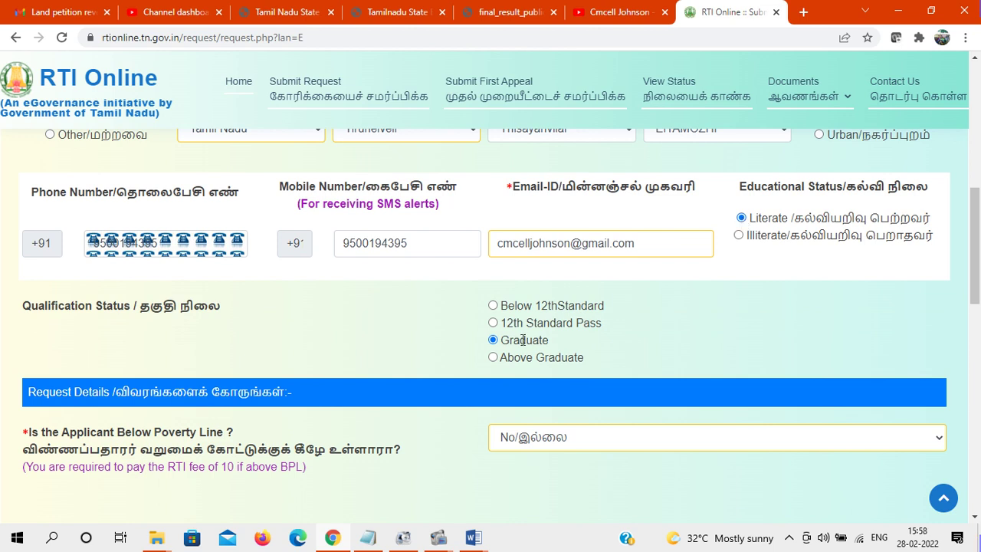
# Keep Graduate ticked and set Below Poverty Line to No after briefly choosing Yes
pyautogui.scroll(-2, 978, 252)
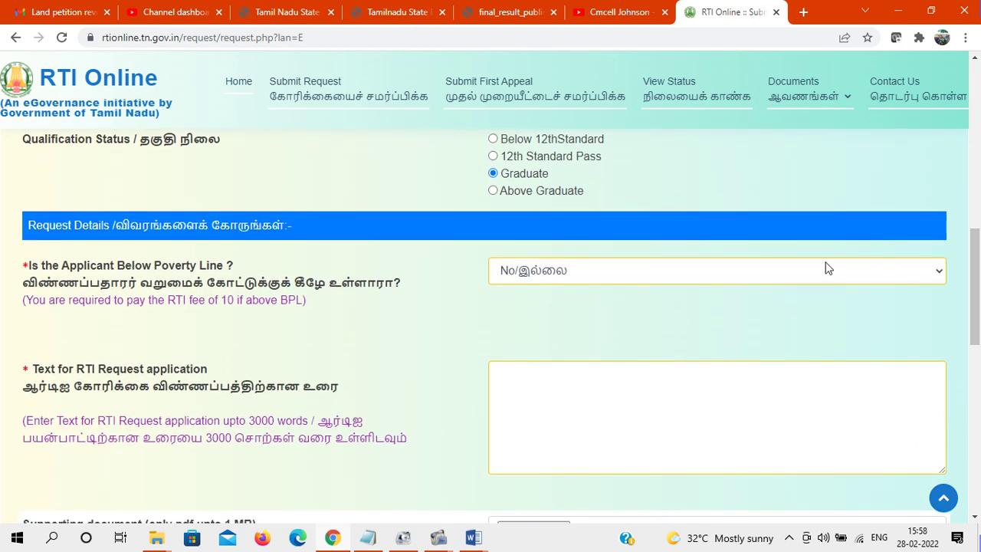
pyautogui.click(592, 277)
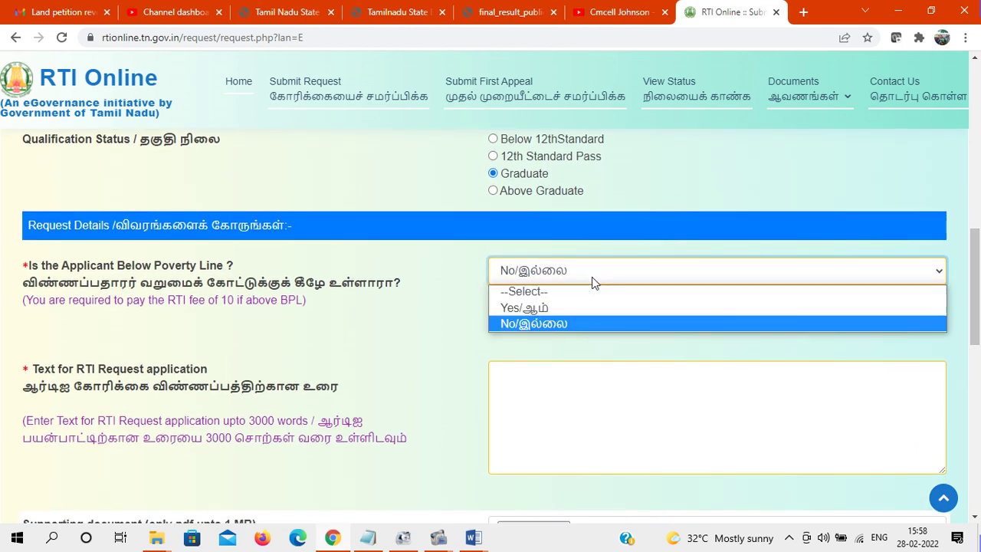
pyautogui.click(551, 308)
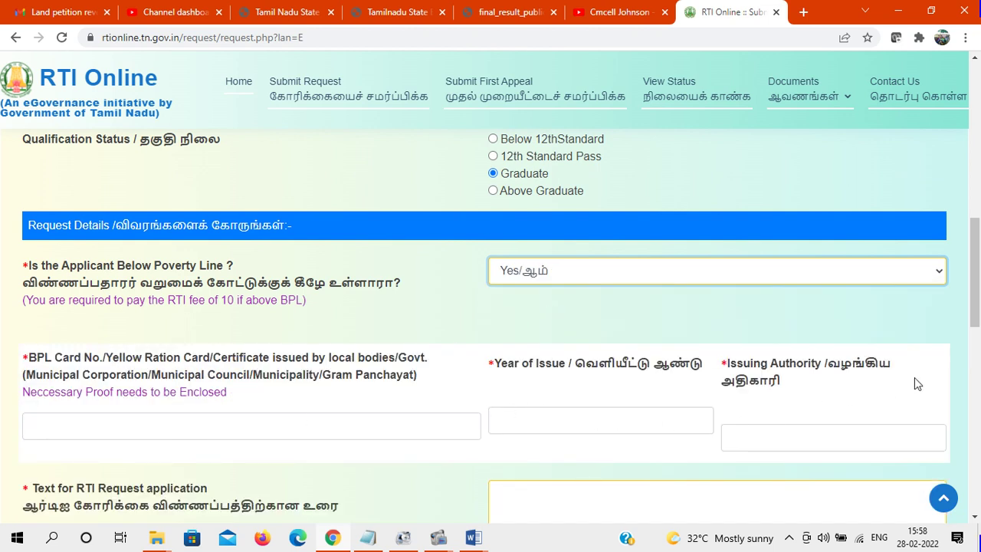
pyautogui.click(549, 275)
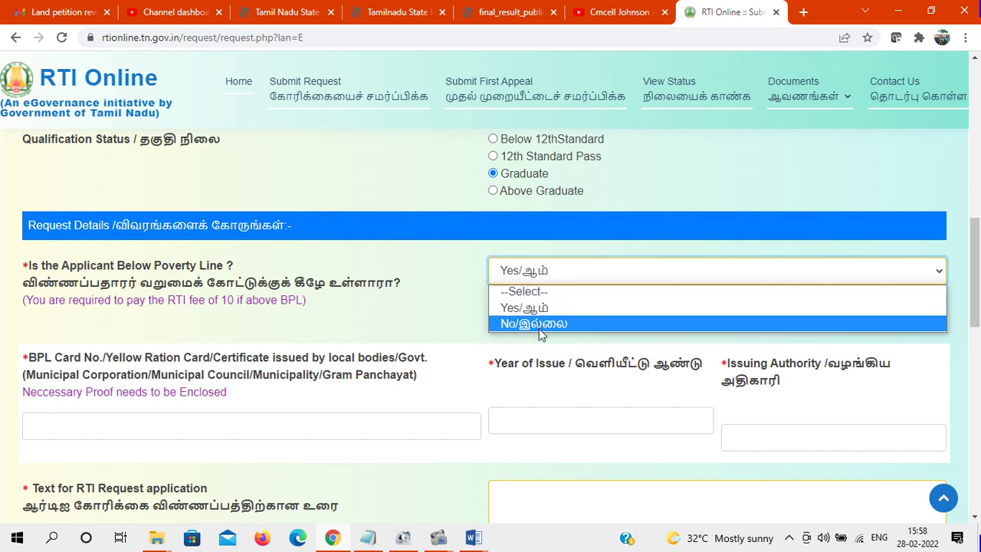
pyautogui.click(548, 321)
pyautogui.moveTo(976, 262); pyautogui.dragTo(976, 289)
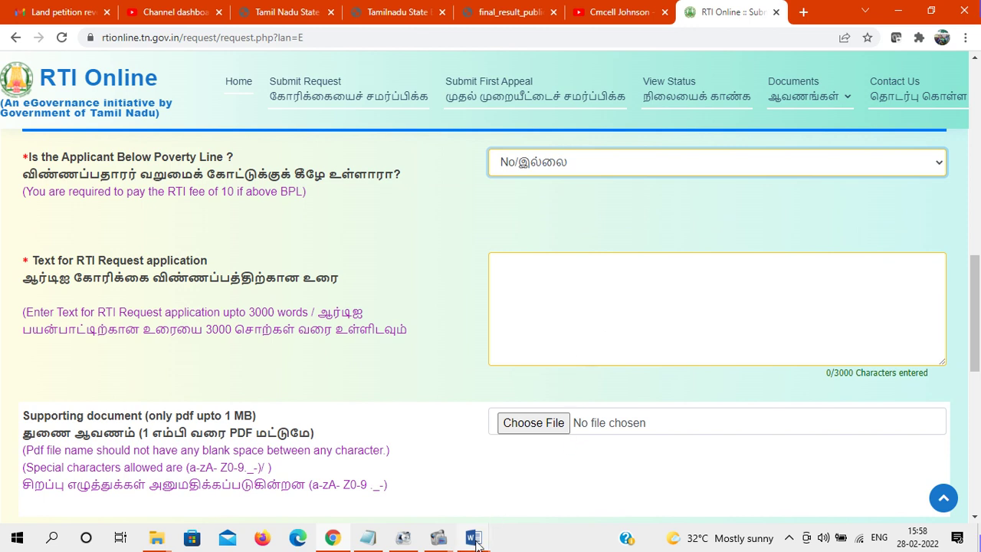
# Paste the recovered Word draft into the RTI request text box
pyautogui.moveTo(473, 538)
pyautogui.moveTo(527, 440)
pyautogui.click(394, 468)
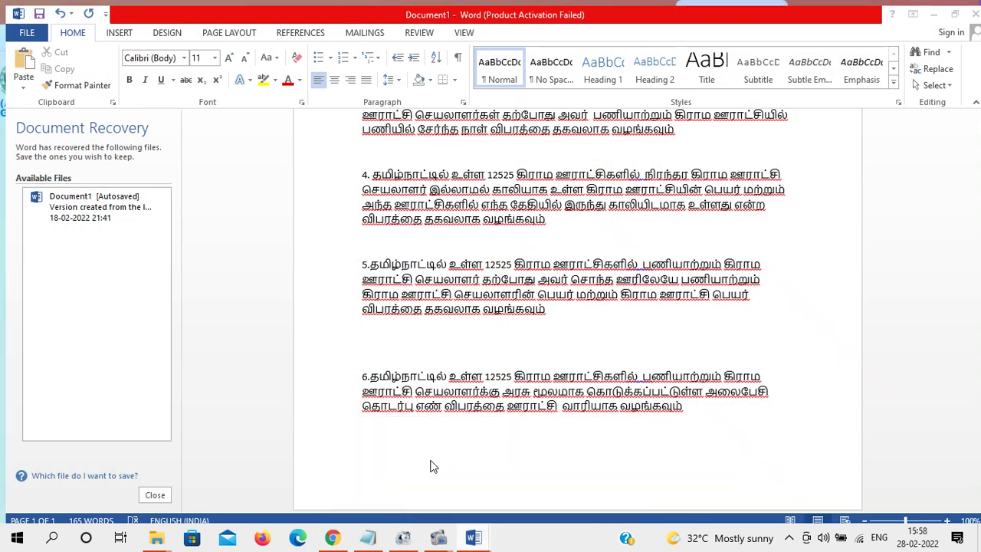
pyautogui.hotkey('ctrl', 'a')
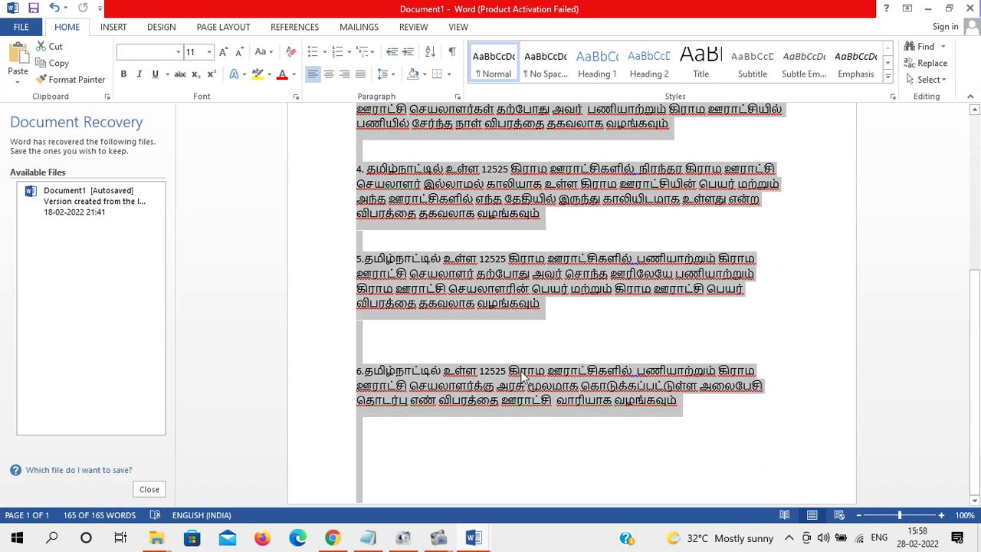
pyautogui.click(338, 537)
pyautogui.click(541, 314)
pyautogui.hotkey('ctrl', 'v')
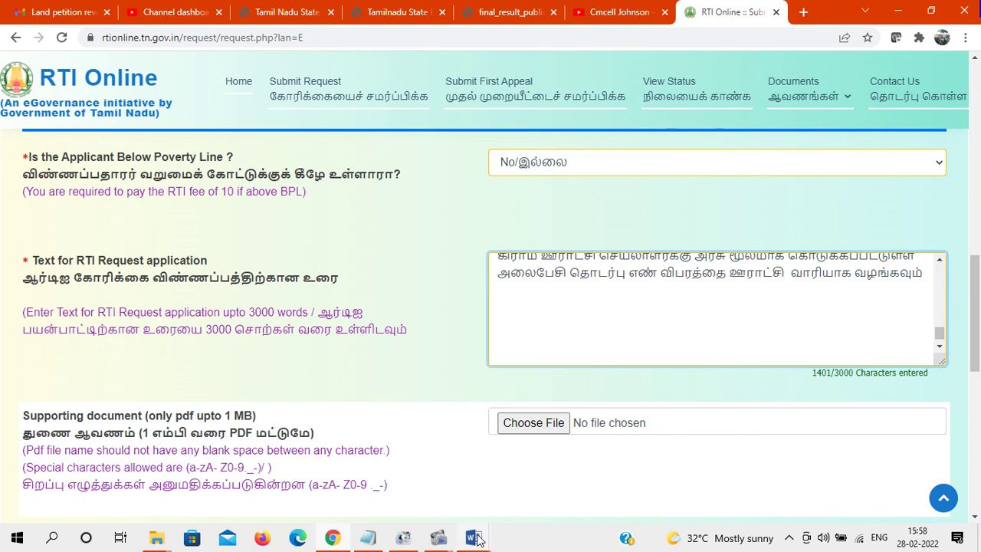
# Replace the pasted text with the full request letter copied from Word
pyautogui.moveTo(476, 538)
pyautogui.click(543, 469)
pyautogui.moveTo(978, 387); pyautogui.dragTo(978, 194)
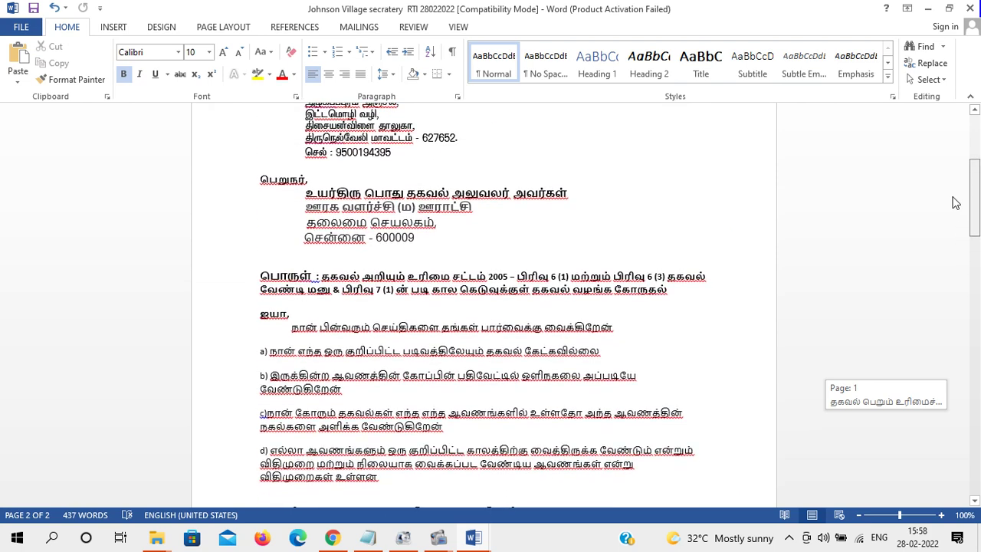
pyautogui.click(263, 179)
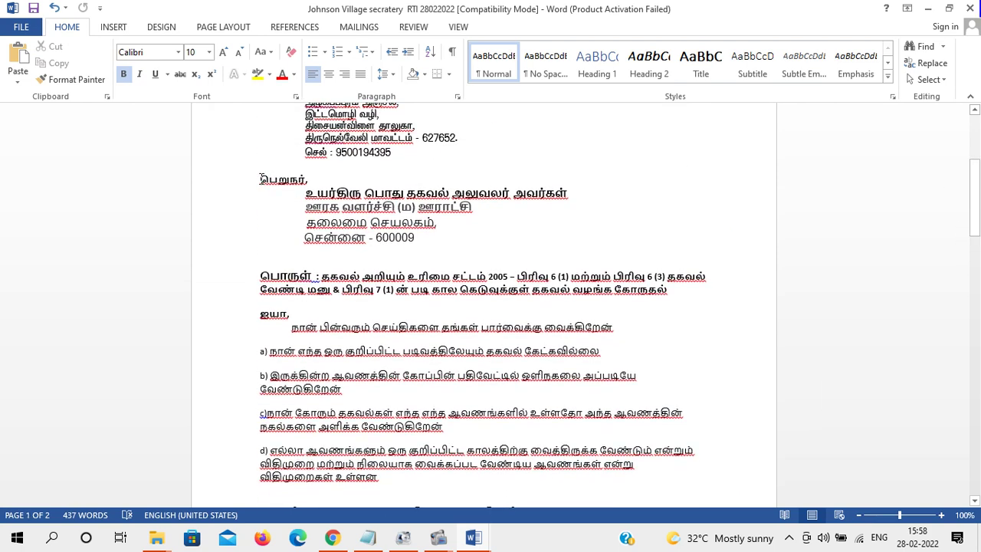
pyautogui.click(261, 274)
pyautogui.hotkey('ctrl', 'a')
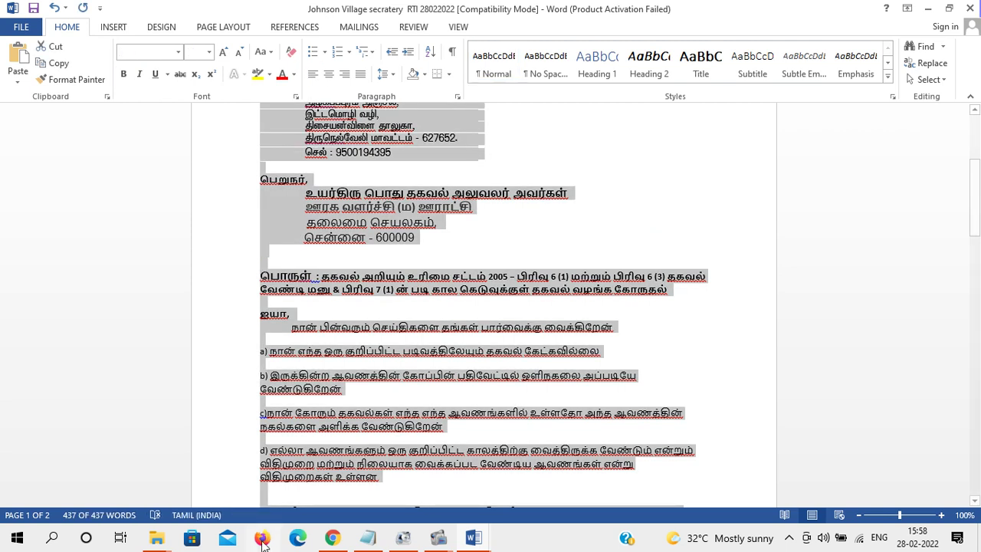
pyautogui.click(331, 537)
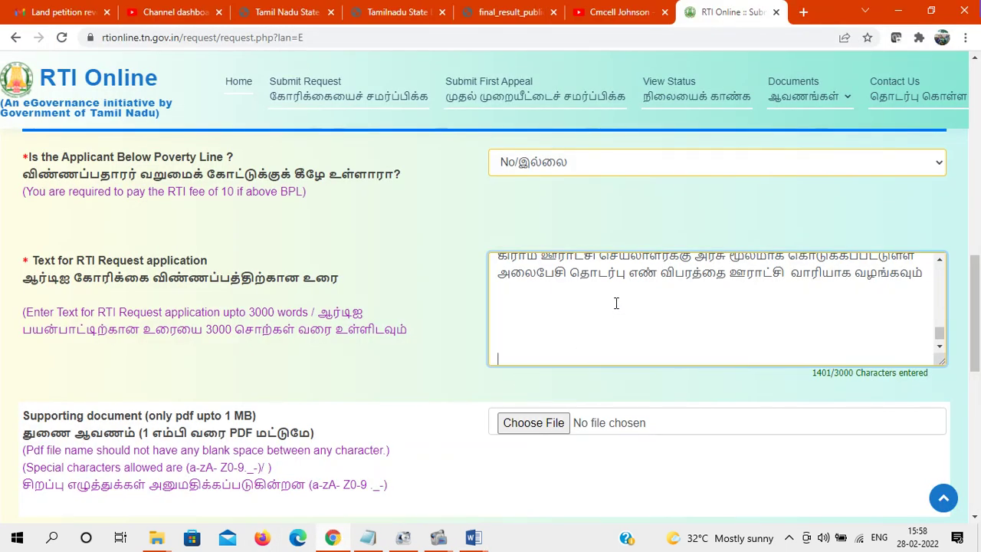
pyautogui.moveTo(921, 271); pyautogui.dragTo(486, 263)
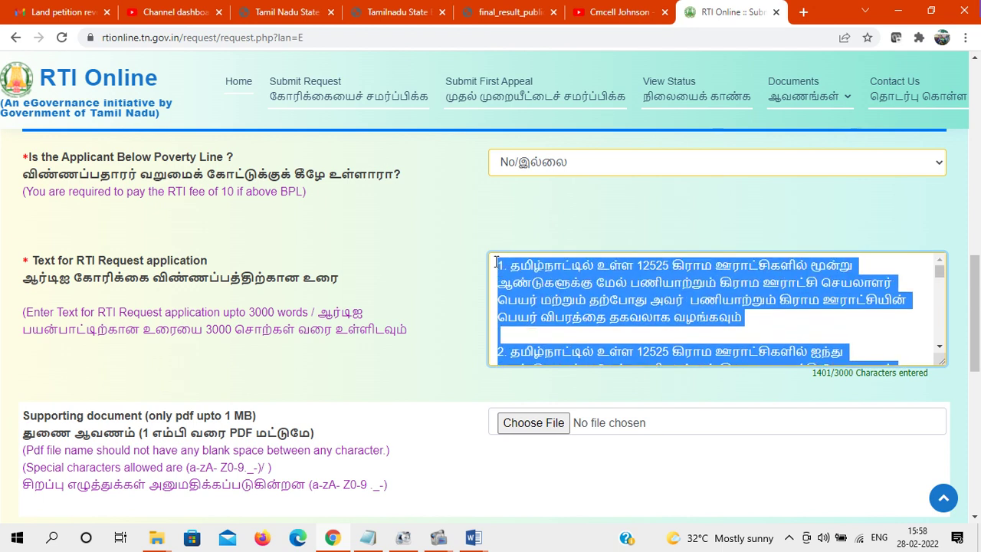
pyautogui.hotkey('ctrl', 'v')
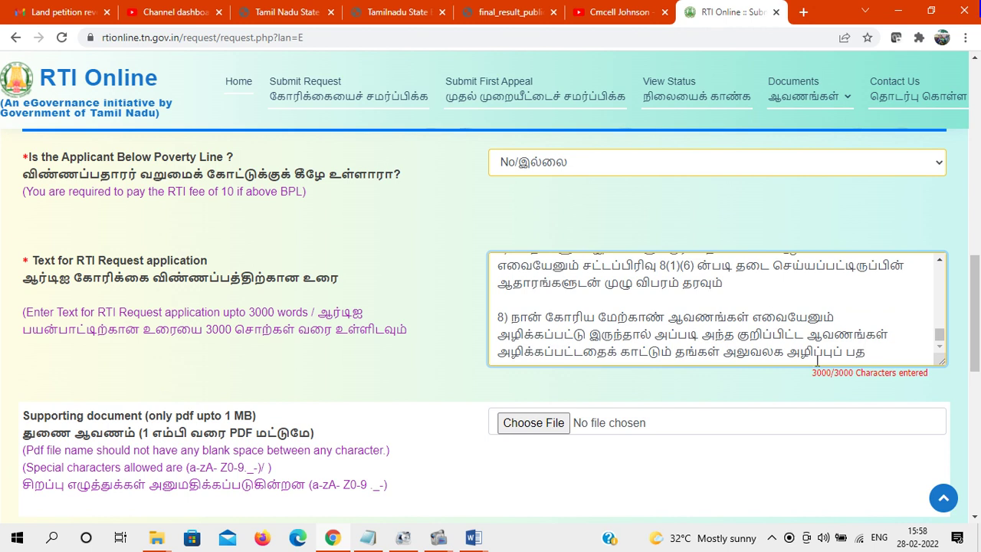
# Delete the truncated eighth point, leaving 2849 of 3000 characters
pyautogui.moveTo(867, 353); pyautogui.dragTo(494, 316)
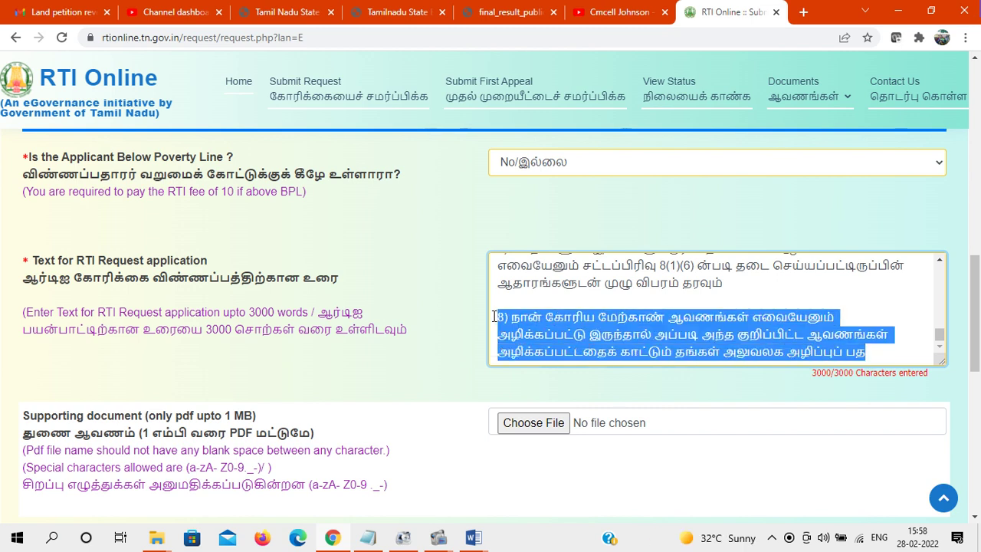
pyautogui.press('BackSpace')
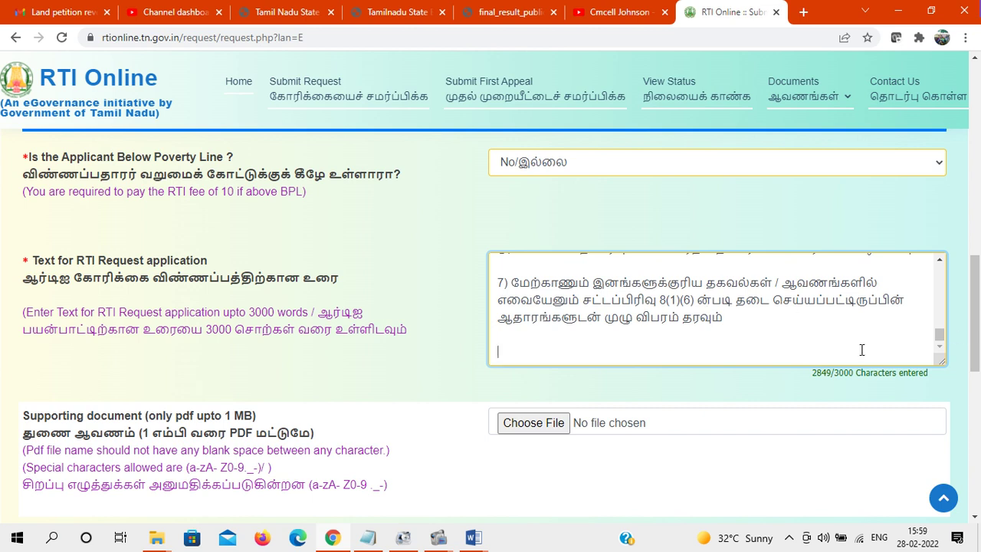
pyautogui.moveTo(978, 307); pyautogui.dragTo(979, 331)
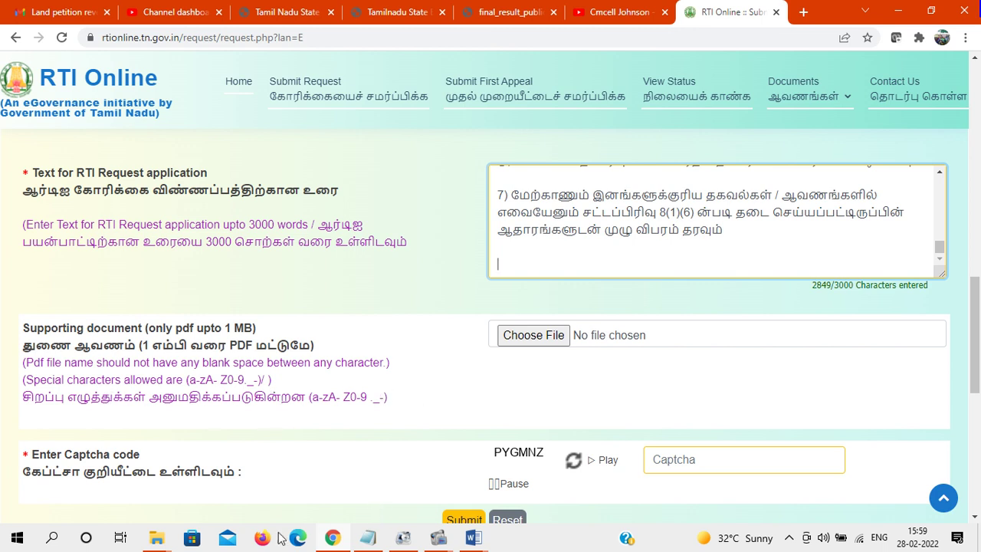
# Open the downloaded RTI PDF in Downloads and start renaming it
pyautogui.moveTo(161, 542)
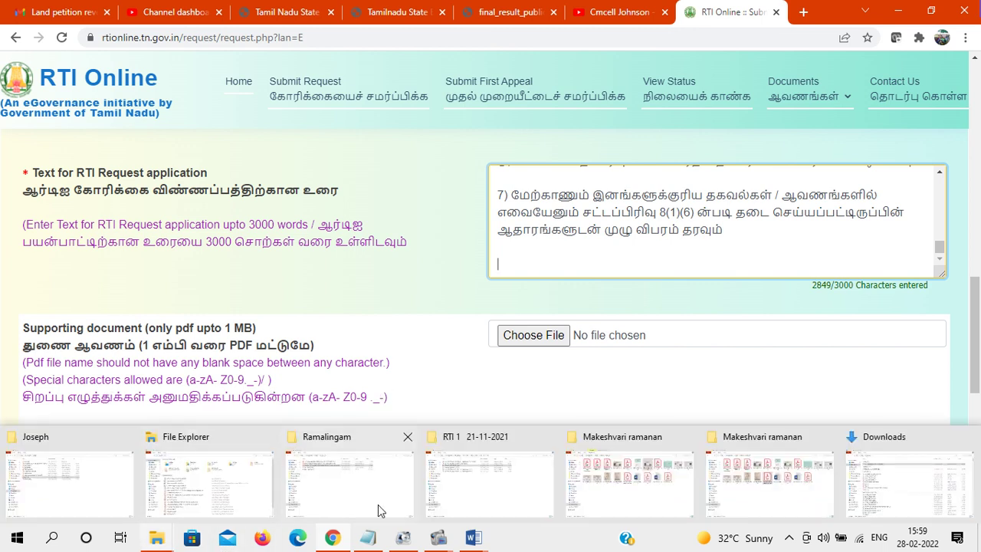
pyautogui.click(898, 483)
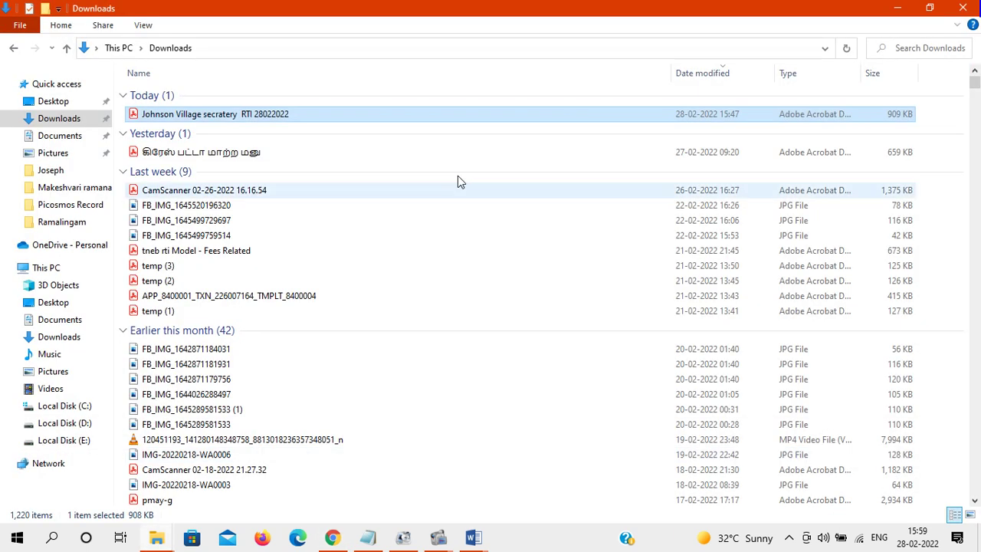
pyautogui.doubleClick(281, 114)
pyautogui.rightClick(281, 114)
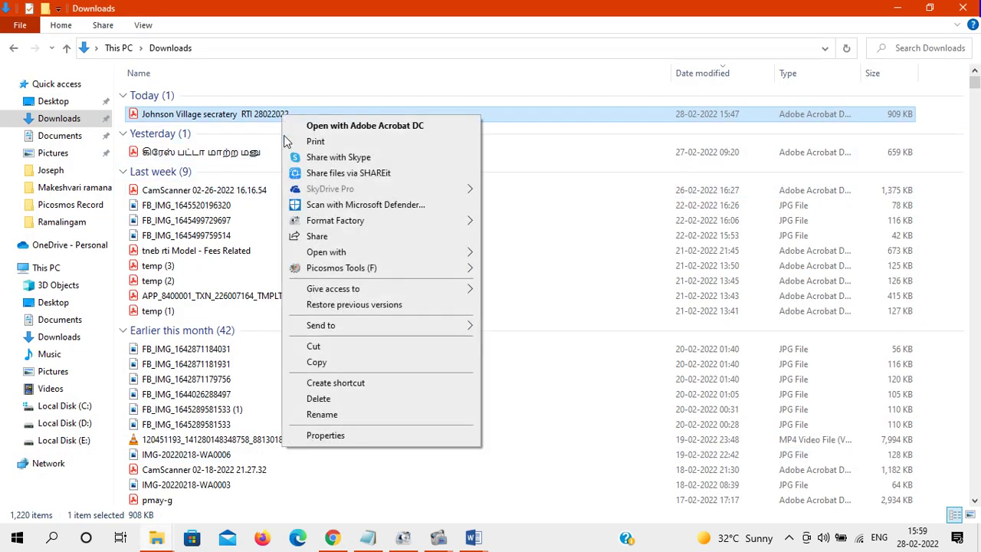
pyautogui.click(314, 414)
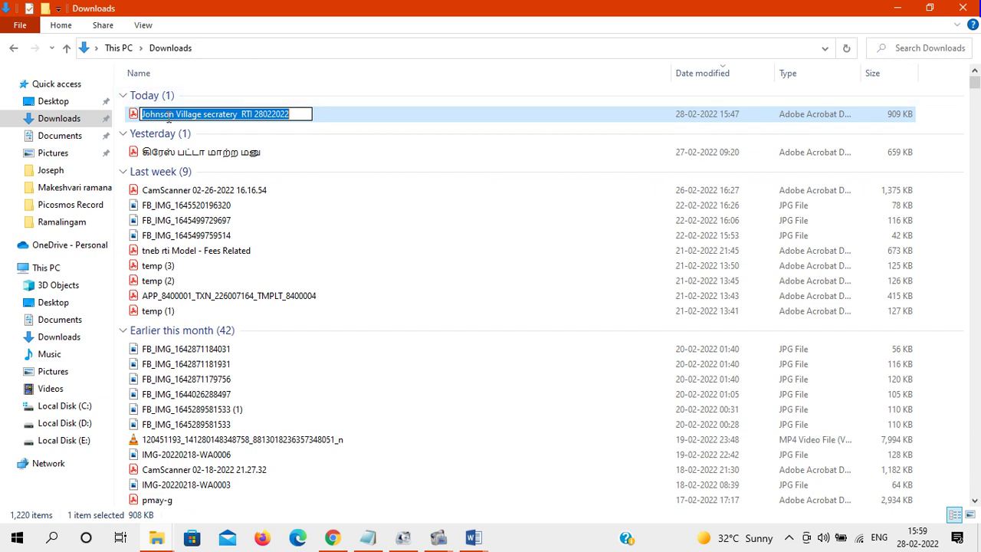
# Strip the name prefix and spaces so the file reads VillagesecrateryRTI28022022
pyautogui.click(177, 114)
pyautogui.press('BackSpace')
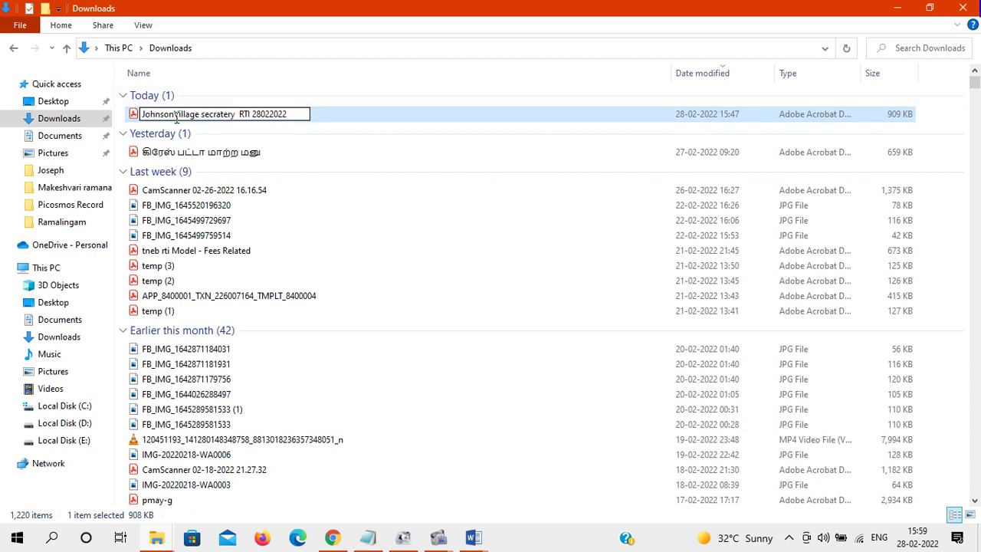
pyautogui.press('BackSpace')
pyautogui.press('BackSpace')
pyautogui.press('BackSpace')
pyautogui.press('BackSpace')
pyautogui.press('BackSpace')
pyautogui.press('BackSpace')
pyautogui.press('BackSpace')
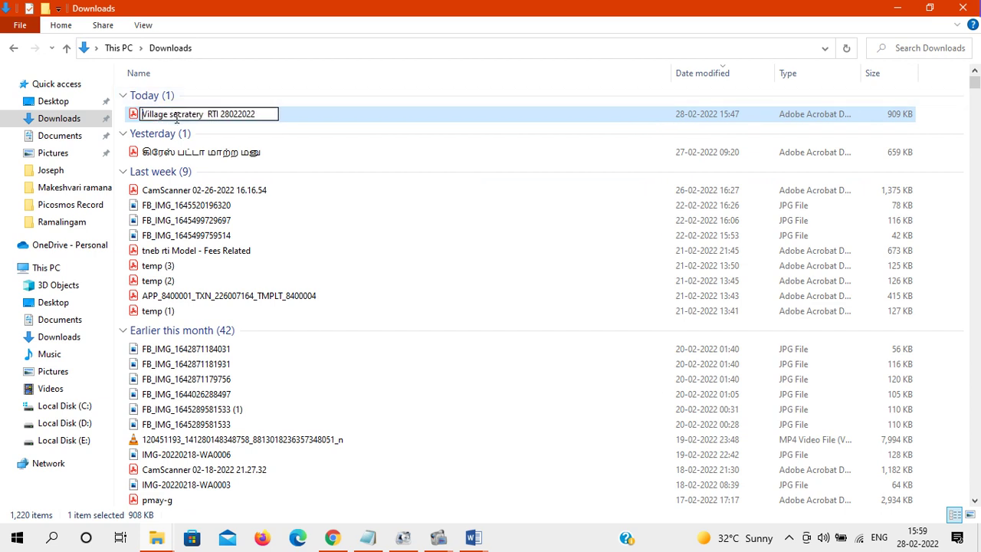
pyautogui.click(208, 115)
pyautogui.press('BackSpace')
pyautogui.press('BackSpace')
pyautogui.click(169, 114)
pyautogui.press('BackSpace')
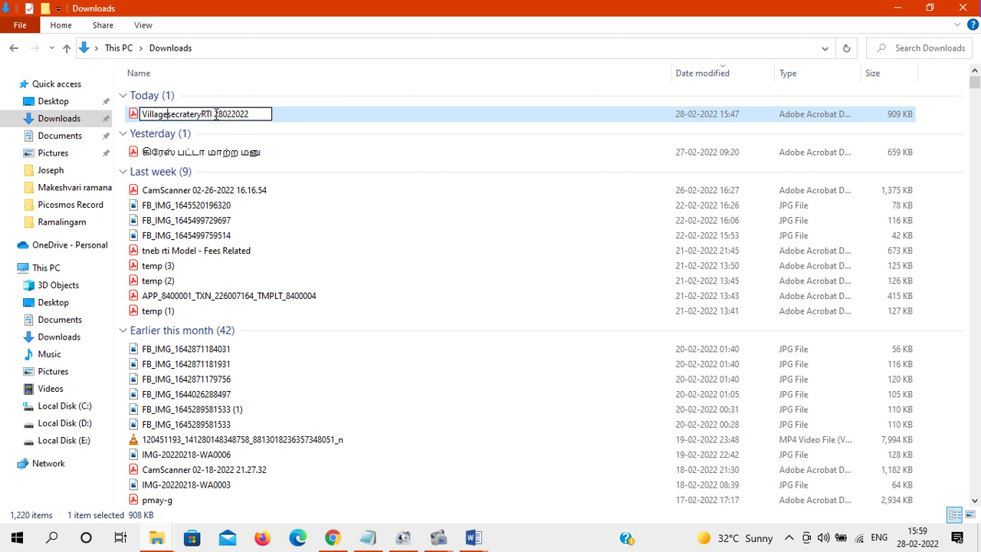
pyautogui.click(214, 114)
pyautogui.press('BackSpace')
pyautogui.press('Return')
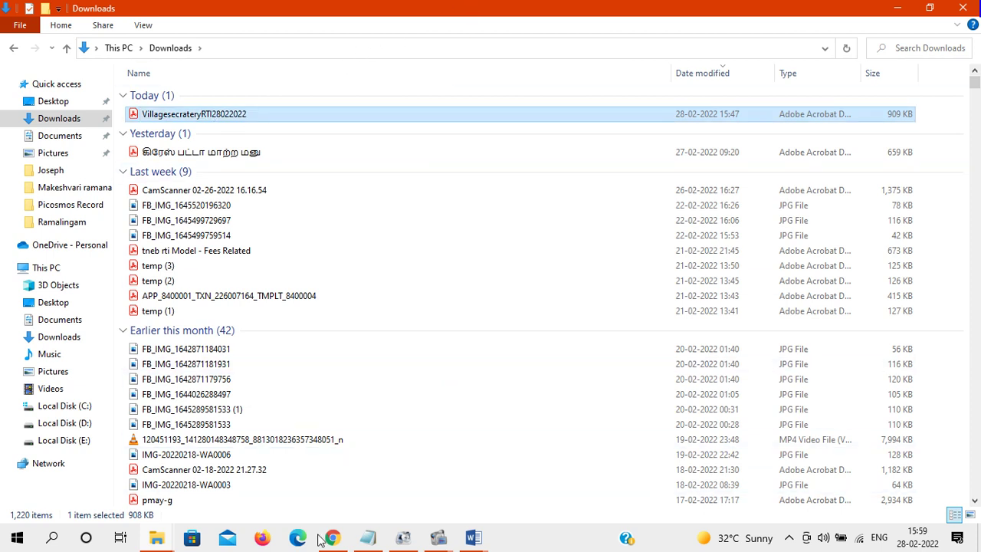
pyautogui.click(332, 539)
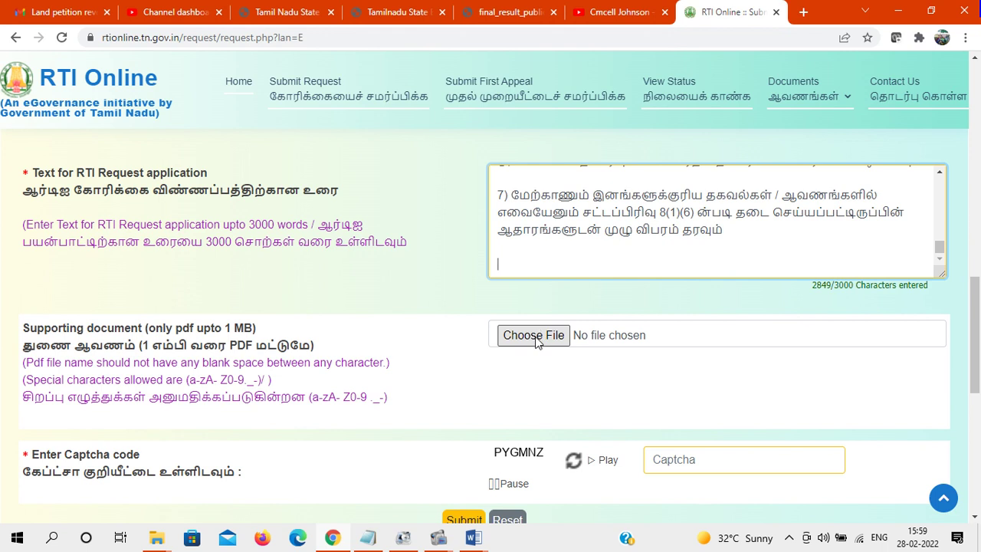
# Open VillagesecrateryRTI28022022.pdf from Downloads to check it, then close the viewer
pyautogui.moveTo(161, 540)
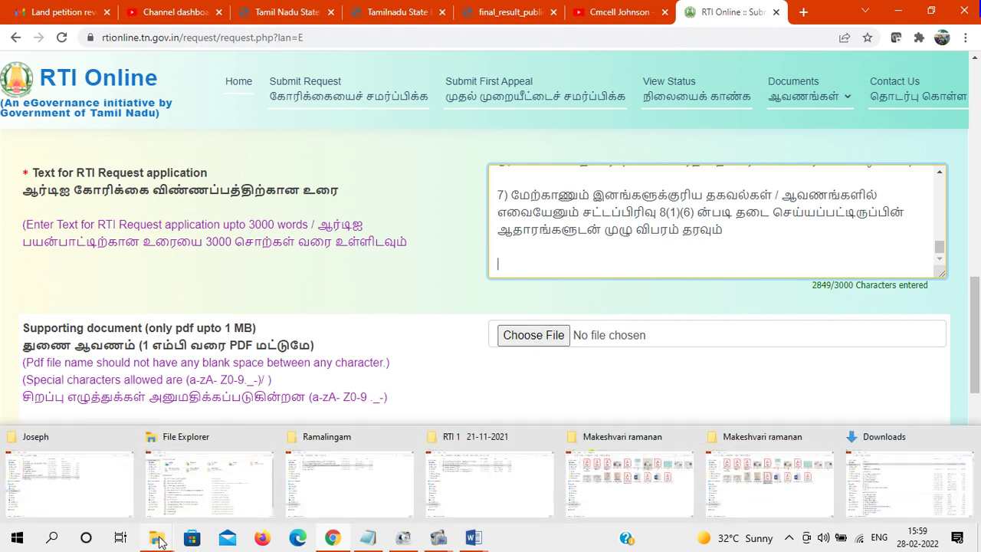
pyautogui.click(926, 451)
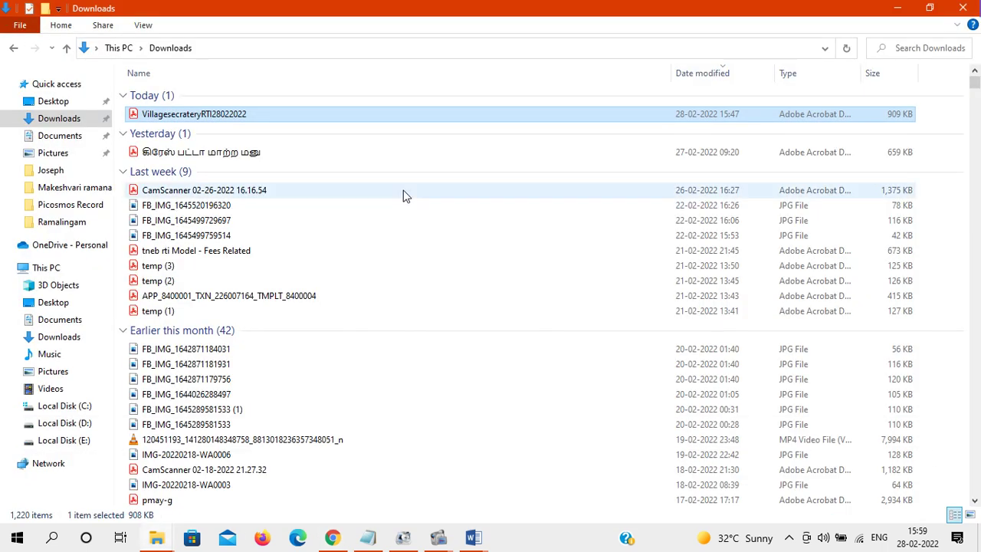
pyautogui.doubleClick(275, 123)
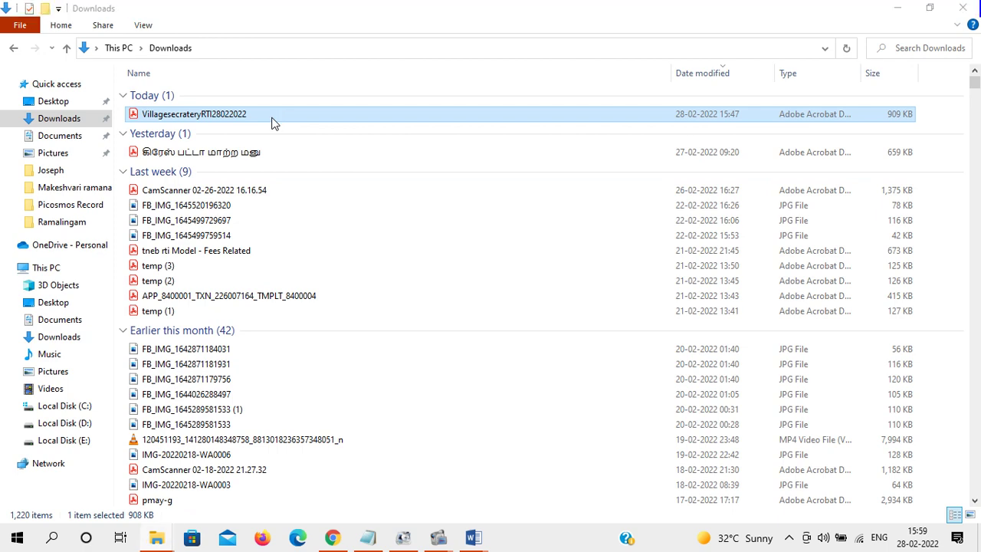
pyautogui.moveTo(796, 136)
pyautogui.mouseDown()
pyautogui.moveTo(809, 429)
pyautogui.moveTo(796, 123)
pyautogui.mouseUp()
pyautogui.click(897, 7)
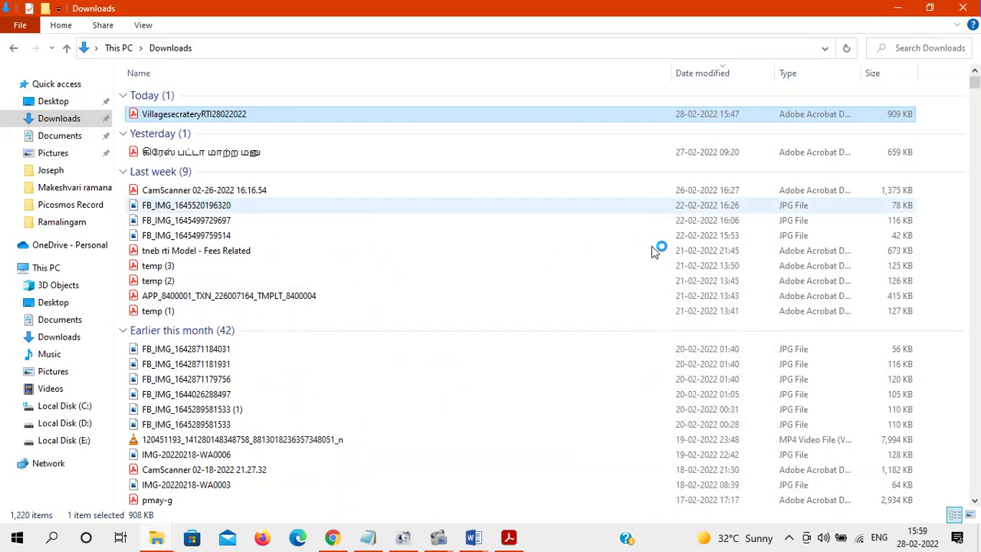
# Attach VillagesecrateryRTI28022022.pdf from Downloads as the supporting document
pyautogui.click(332, 537)
pyautogui.click(536, 341)
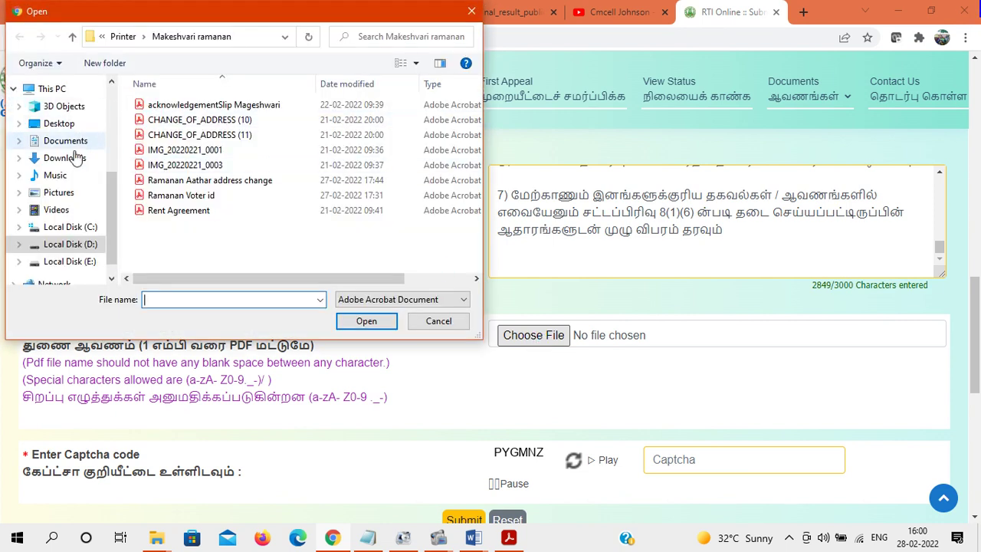
pyautogui.click(67, 158)
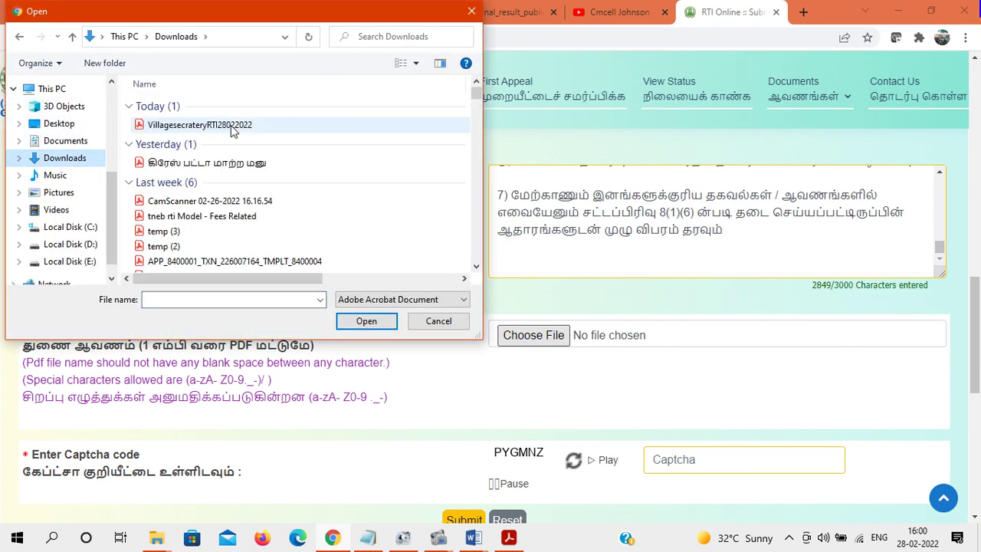
pyautogui.click(233, 128)
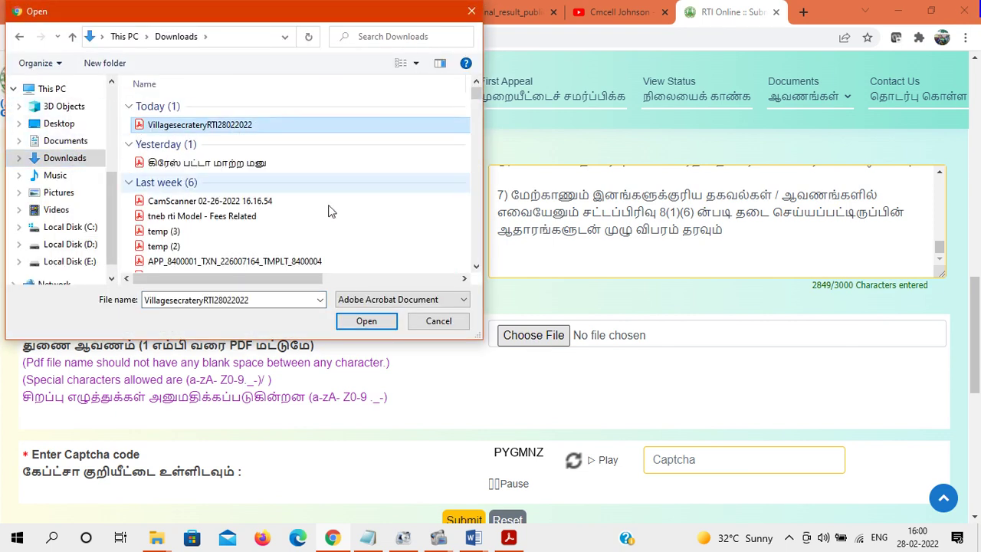
pyautogui.click(360, 323)
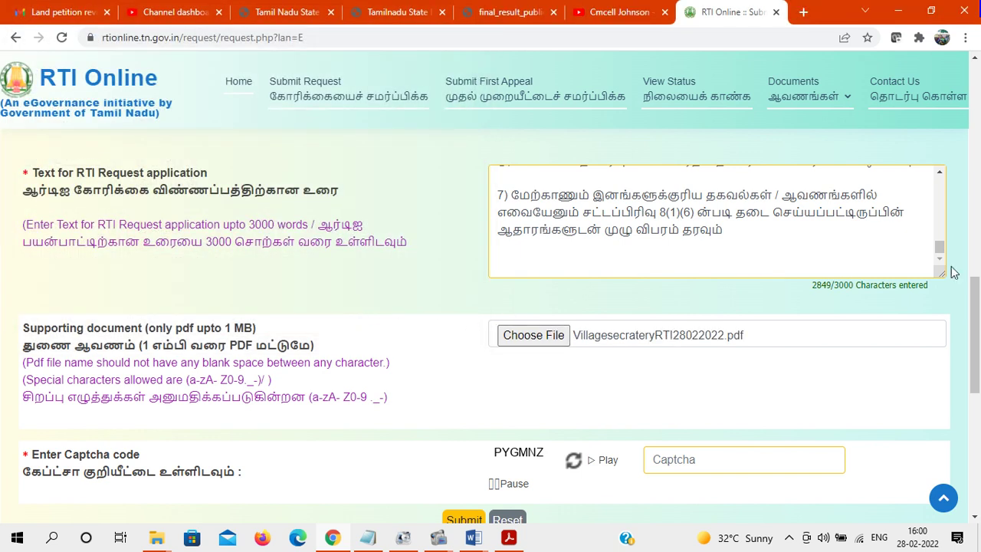
pyautogui.scroll(-1, 978, 316)
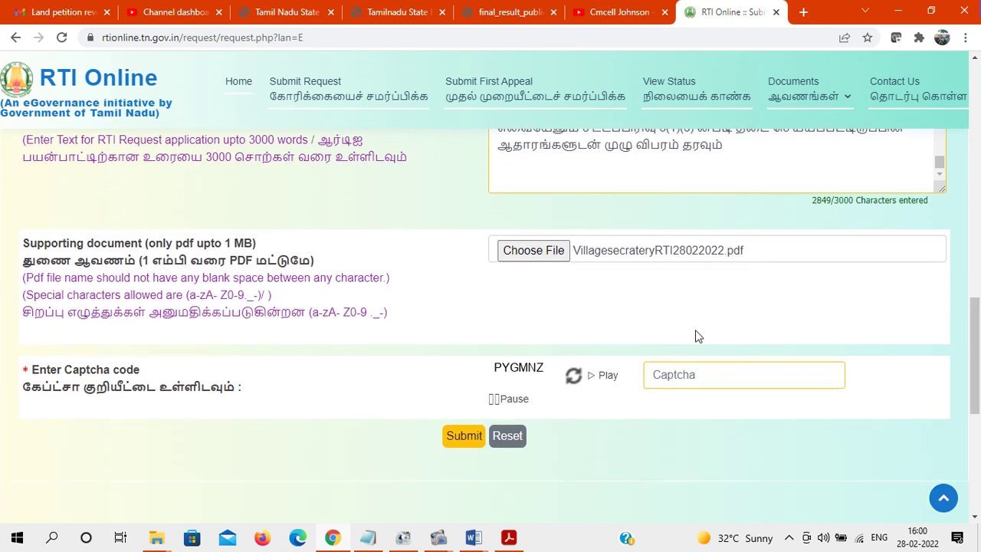
pyautogui.moveTo(978, 331); pyautogui.dragTo(978, 178)
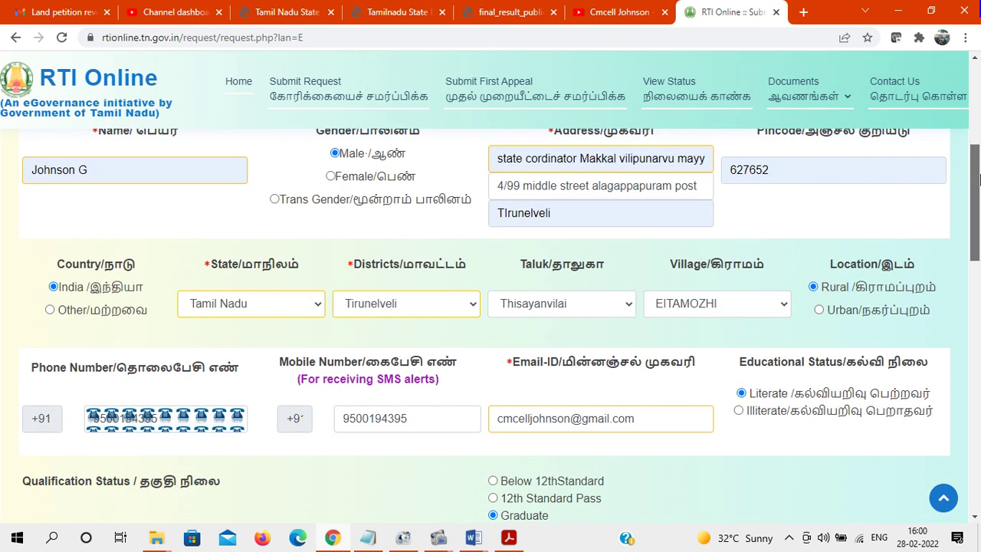
pyautogui.moveTo(978, 179); pyautogui.dragTo(978, 217)
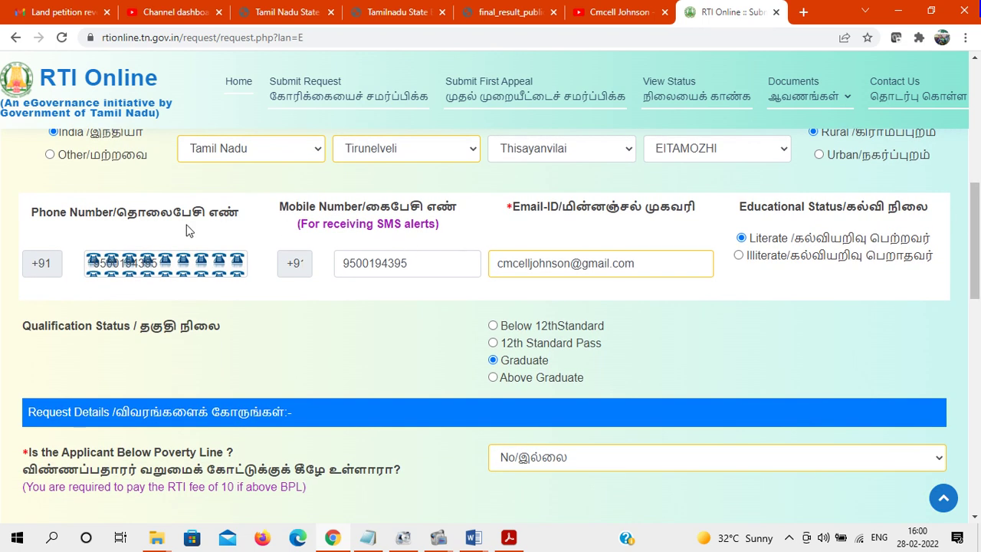
pyautogui.moveTo(978, 232); pyautogui.dragTo(978, 315)
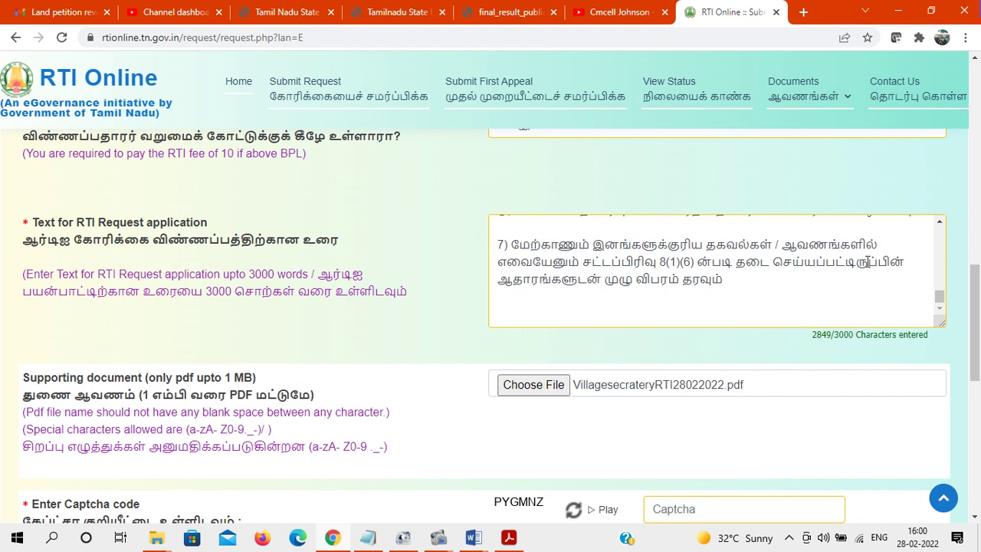
pyautogui.moveTo(978, 280); pyautogui.dragTo(973, 298)
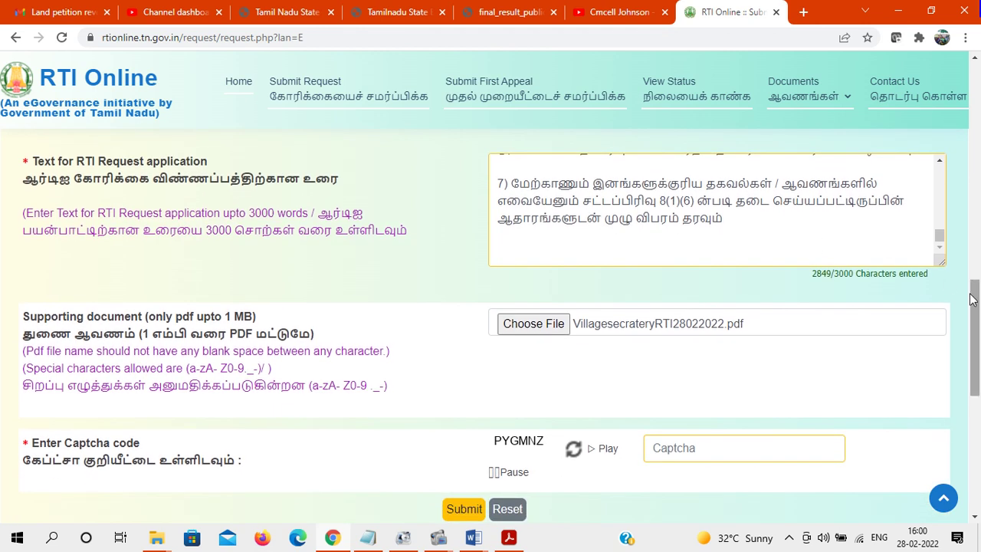
# Erase the garbled sender phone and address lines so the text opens with the letter reference
pyautogui.moveTo(938, 235); pyautogui.dragTo(934, 192)
pyautogui.scroll(-2, 934, 191)
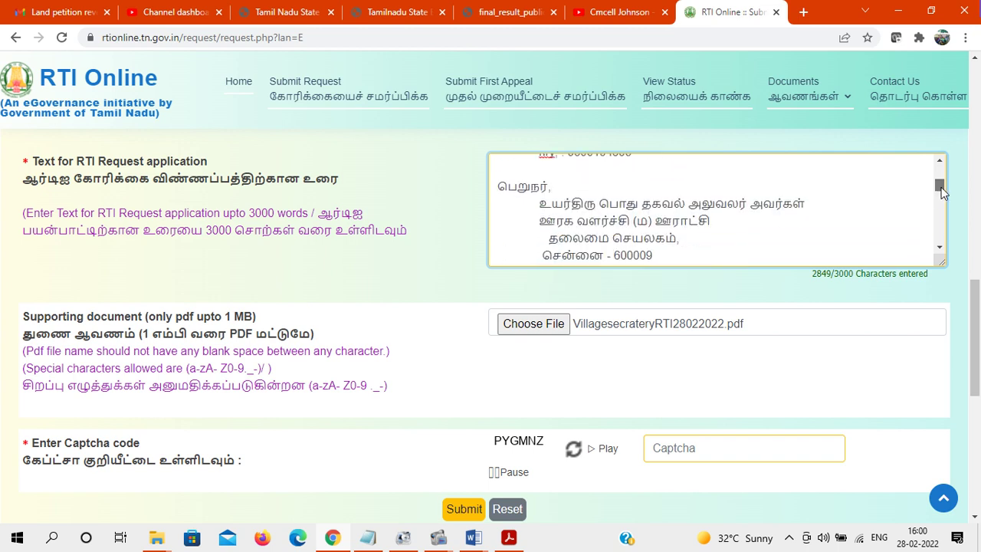
pyautogui.scroll(3, 832, 213)
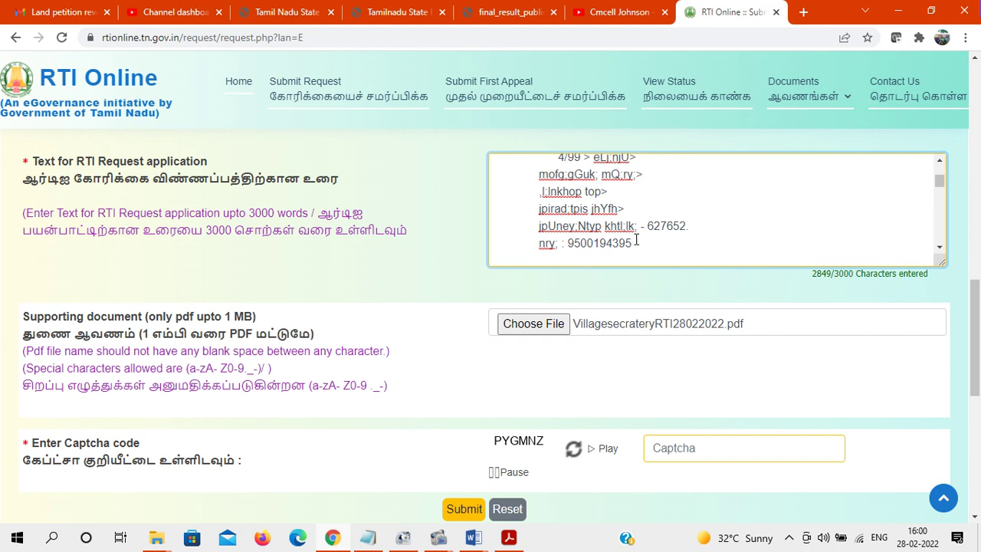
pyautogui.press('BackSpace')
pyautogui.press('BackSpace')
pyautogui.press('BackSpace')
pyautogui.press('BackSpace')
pyautogui.press('BackSpace')
pyautogui.press('BackSpace')
pyautogui.press('BackSpace')
pyautogui.press('BackSpace')
pyautogui.press('BackSpace')
pyautogui.press('BackSpace')
pyautogui.press('BackSpace')
pyautogui.press('BackSpace')
pyautogui.press('BackSpace')
pyautogui.press('BackSpace')
pyautogui.press('BackSpace')
pyautogui.press('BackSpace')
pyautogui.press('BackSpace')
pyautogui.press('BackSpace')
pyautogui.press('BackSpace')
pyautogui.press('BackSpace')
pyautogui.press('BackSpace')
pyautogui.press('BackSpace')
pyautogui.press('BackSpace')
pyautogui.press('BackSpace')
pyautogui.press('BackSpace')
pyautogui.press('BackSpace')
pyautogui.press('BackSpace')
pyautogui.press('BackSpace')
pyautogui.press('BackSpace')
pyautogui.press('BackSpace')
pyautogui.press('BackSpace')
pyautogui.press('BackSpace')
pyautogui.press('BackSpace')
pyautogui.press('BackSpace')
pyautogui.press('BackSpace')
pyautogui.press('BackSpace')
pyautogui.press('BackSpace')
pyautogui.press('BackSpace')
pyautogui.press('BackSpace')
pyautogui.press('BackSpace')
pyautogui.press('BackSpace')
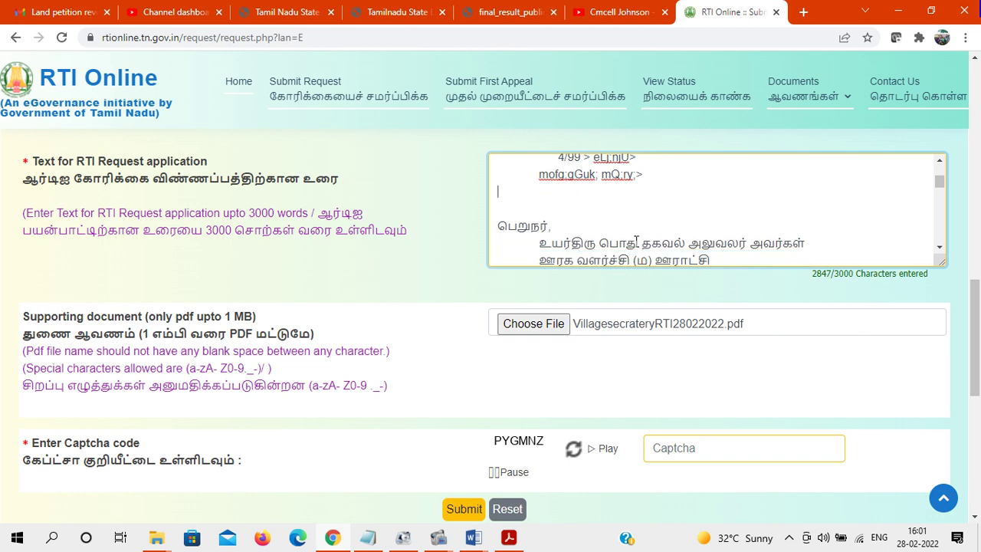
pyautogui.press('BackSpace')
pyautogui.press('BackSpace')
pyautogui.press('BackSpace')
pyautogui.press('BackSpace')
pyautogui.press('BackSpace')
pyautogui.press('BackSpace')
pyautogui.press('BackSpace')
pyautogui.press('BackSpace')
pyautogui.press('BackSpace')
pyautogui.press('BackSpace')
pyautogui.press('BackSpace')
pyautogui.press('BackSpace')
pyautogui.press('BackSpace')
pyautogui.press('BackSpace')
pyautogui.press('BackSpace')
pyautogui.press('BackSpace')
pyautogui.press('BackSpace')
pyautogui.press('BackSpace')
pyautogui.press('BackSpace')
pyautogui.press('BackSpace')
pyautogui.press('BackSpace')
pyautogui.press('BackSpace')
pyautogui.press('BackSpace')
pyautogui.press('BackSpace')
pyautogui.press('BackSpace')
pyautogui.press('BackSpace')
pyautogui.press('BackSpace')
pyautogui.press('BackSpace')
pyautogui.press('BackSpace')
pyautogui.press('BackSpace')
pyautogui.press('BackSpace')
pyautogui.press('BackSpace')
pyautogui.press('BackSpace')
pyautogui.press('BackSpace')
pyautogui.press('BackSpace')
pyautogui.press('BackSpace')
pyautogui.press('BackSpace')
pyautogui.press('BackSpace')
pyautogui.press('BackSpace')
pyautogui.press('BackSpace')
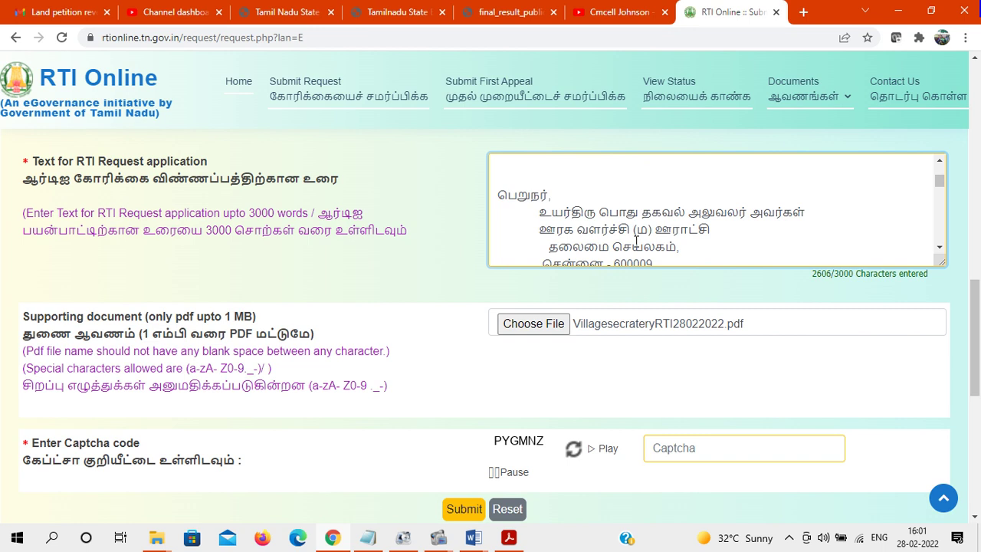
pyautogui.press('BackSpace')
pyautogui.press('BackSpace')
pyautogui.press('BackSpace')
pyautogui.press('BackSpace')
pyautogui.press('BackSpace')
pyautogui.press('BackSpace')
pyautogui.press('BackSpace')
pyautogui.press('BackSpace')
pyautogui.press('BackSpace')
pyautogui.press('BackSpace')
pyautogui.press('BackSpace')
pyautogui.press('BackSpace')
pyautogui.press('BackSpace')
pyautogui.press('BackSpace')
pyautogui.press('BackSpace')
pyautogui.press('BackSpace')
pyautogui.press('BackSpace')
pyautogui.press('BackSpace')
pyautogui.press('BackSpace')
pyautogui.press('BackSpace')
pyautogui.press('BackSpace')
pyautogui.press('BackSpace')
pyautogui.press('BackSpace')
pyautogui.press('BackSpace')
pyautogui.press('BackSpace')
pyautogui.press('BackSpace')
pyautogui.press('BackSpace')
pyautogui.press('BackSpace')
pyautogui.press('BackSpace')
pyautogui.press('BackSpace')
pyautogui.press('BackSpace')
pyautogui.press('BackSpace')
pyautogui.press('BackSpace')
pyautogui.press('BackSpace')
pyautogui.press('BackSpace')
pyautogui.press('BackSpace')
pyautogui.press('BackSpace')
pyautogui.press('BackSpace')
pyautogui.press('BackSpace')
pyautogui.press('BackSpace')
pyautogui.press('BackSpace')
pyautogui.press('BackSpace')
pyautogui.press('BackSpace')
pyautogui.press('BackSpace')
pyautogui.press('BackSpace')
pyautogui.press('BackSpace')
pyautogui.press('BackSpace')
pyautogui.press('BackSpace')
pyautogui.press('BackSpace')
pyautogui.press('BackSpace')
pyautogui.press('BackSpace')
pyautogui.press('BackSpace')
pyautogui.press('BackSpace')
pyautogui.press('BackSpace')
pyautogui.press('BackSpace')
pyautogui.press('BackSpace')
pyautogui.press('BackSpace')
pyautogui.press('BackSpace')
pyautogui.press('BackSpace')
pyautogui.press('BackSpace')
pyautogui.press('BackSpace')
pyautogui.press('BackSpace')
pyautogui.press('BackSpace')
pyautogui.press('BackSpace')
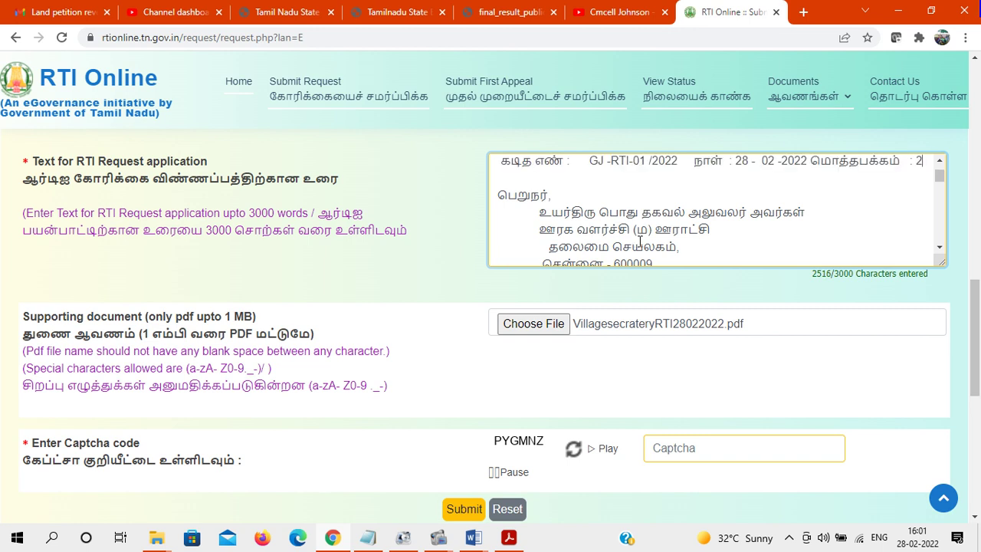
pyautogui.moveTo(940, 175); pyautogui.dragTo(941, 245)
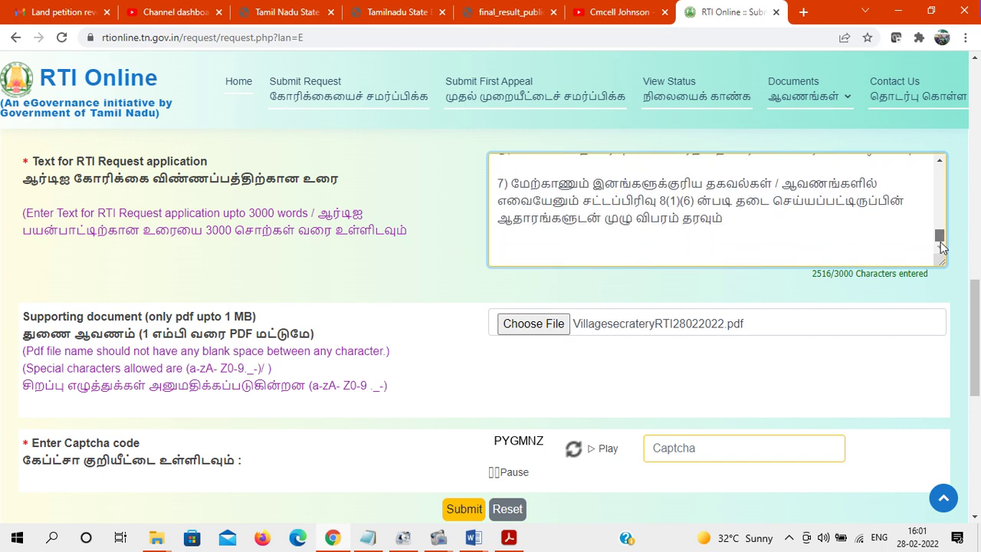
pyautogui.moveTo(478, 538)
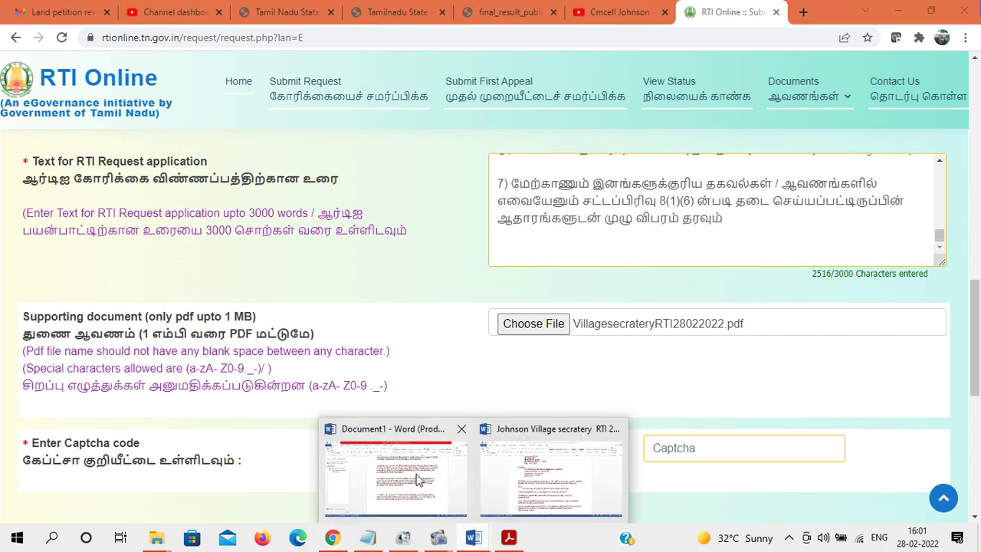
pyautogui.click(442, 499)
# In the Village secretary RTI letter, select the text from item 8 down to 'இப்படிக்கு'
pyautogui.hotkey('ctrl', 'a')
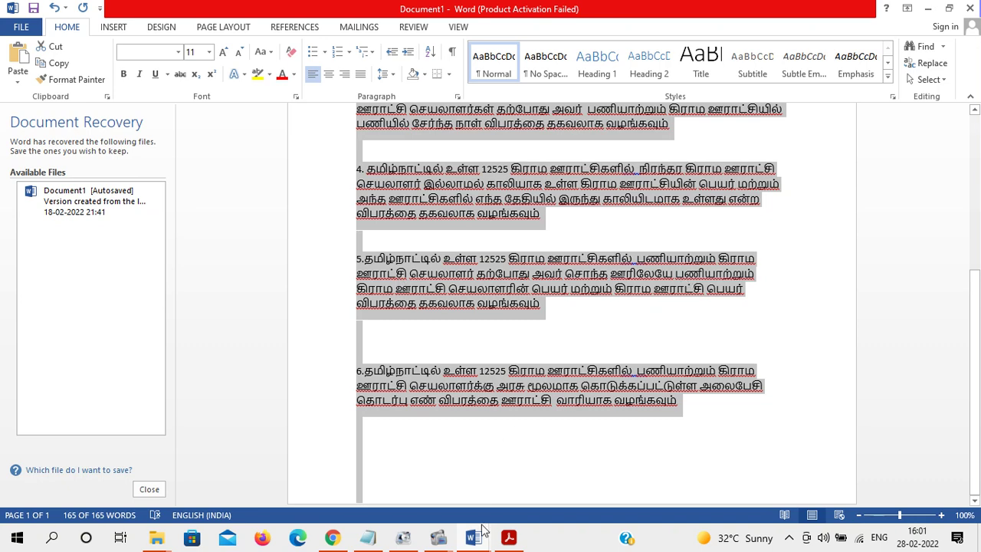
pyautogui.moveTo(475, 536)
pyautogui.click(554, 469)
pyautogui.hotkey('ctrl', 'a')
pyautogui.moveTo(976, 170); pyautogui.dragTo(976, 351)
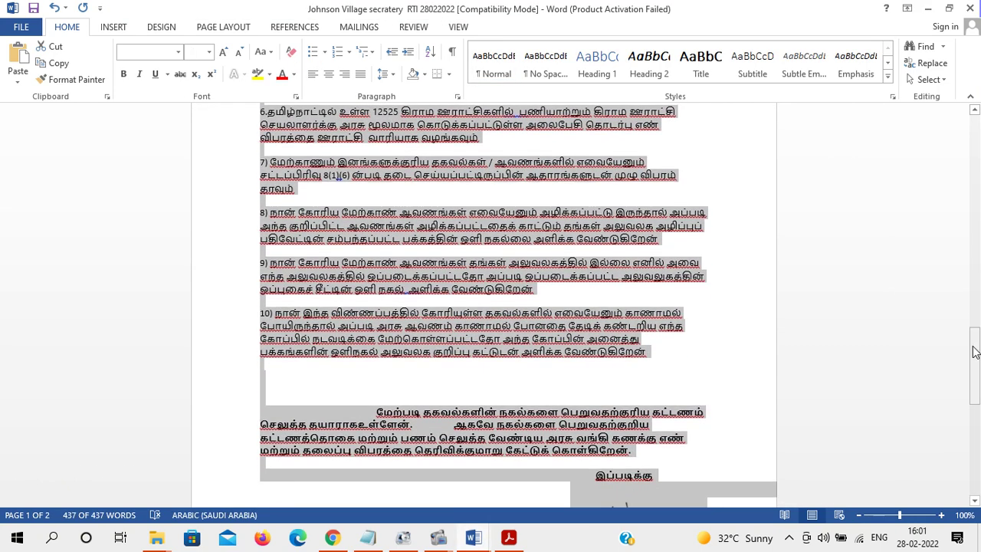
pyautogui.click(484, 314)
pyautogui.moveTo(256, 212); pyautogui.dragTo(683, 476)
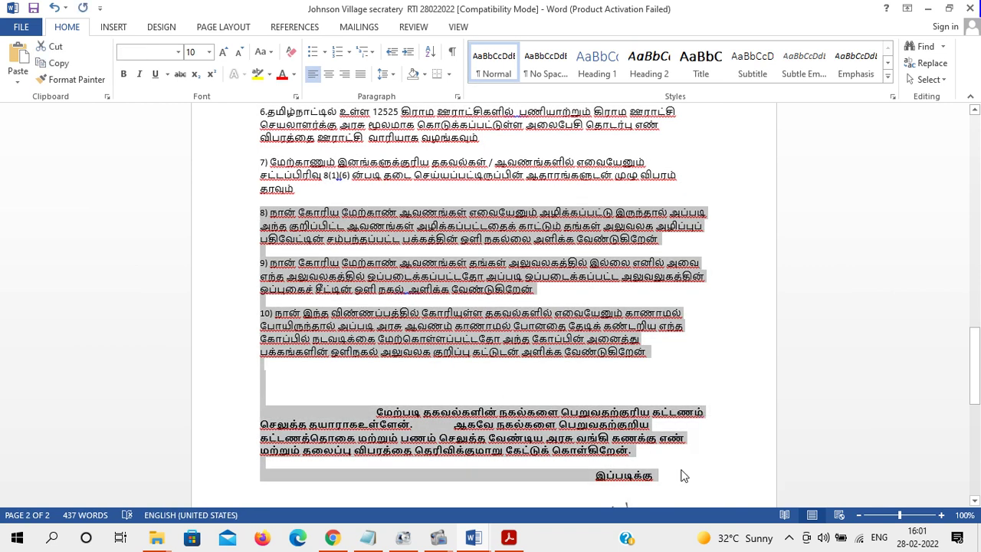
# Paste items 8 and 9 after item 7 in the request text, removing the truncated item 10
pyautogui.click(333, 537)
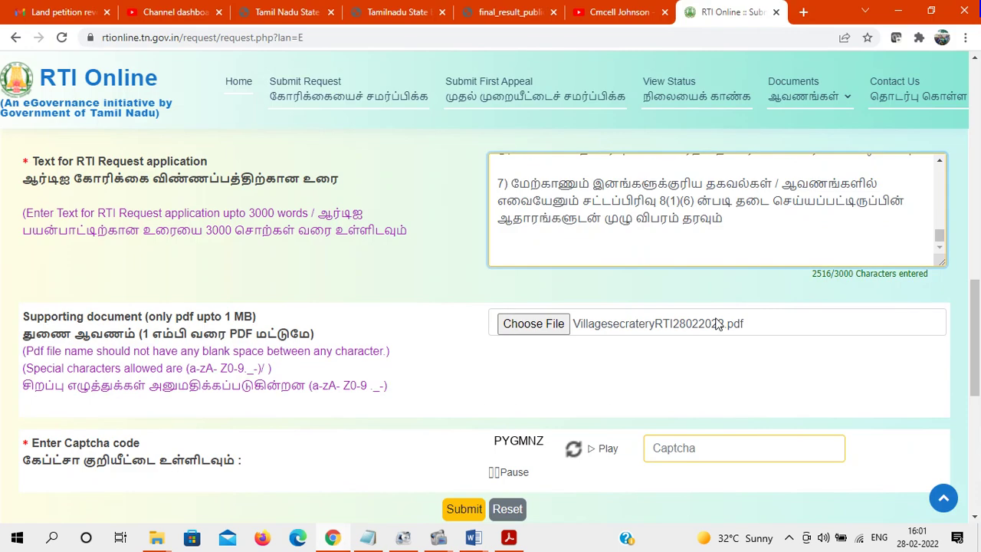
pyautogui.click(740, 217)
pyautogui.press('Return')
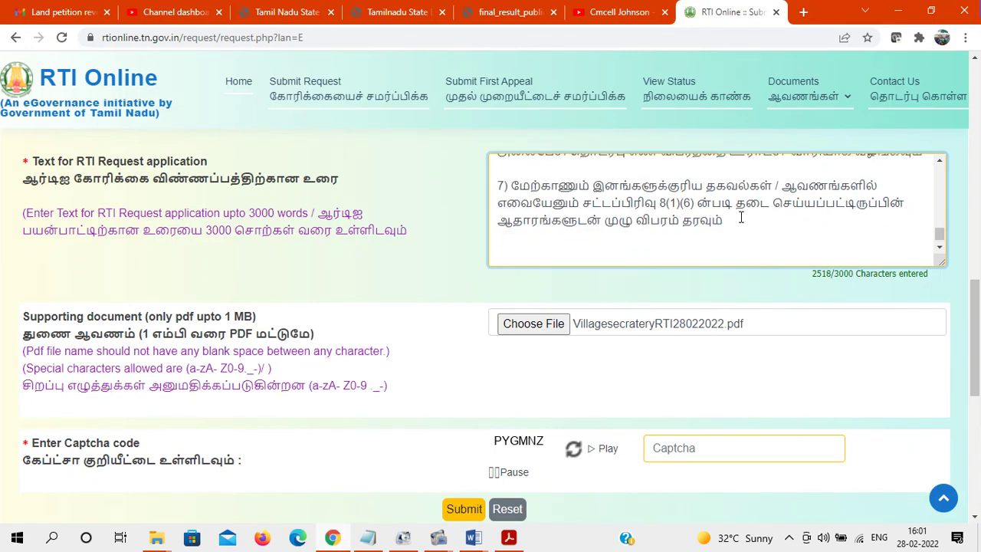
pyautogui.hotkey('ctrl', 'v')
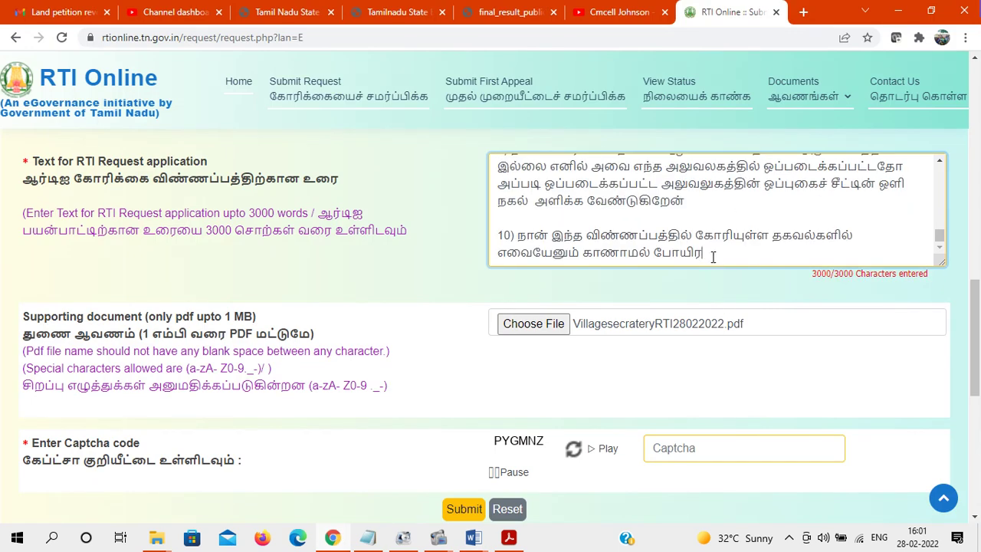
pyautogui.moveTo(701, 254); pyautogui.dragTo(497, 236)
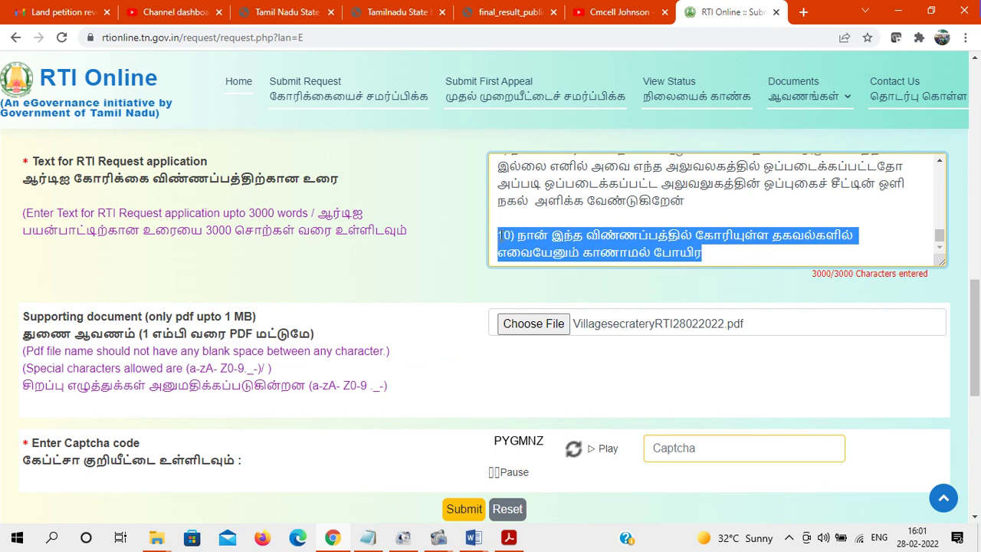
pyautogui.press('BackSpace')
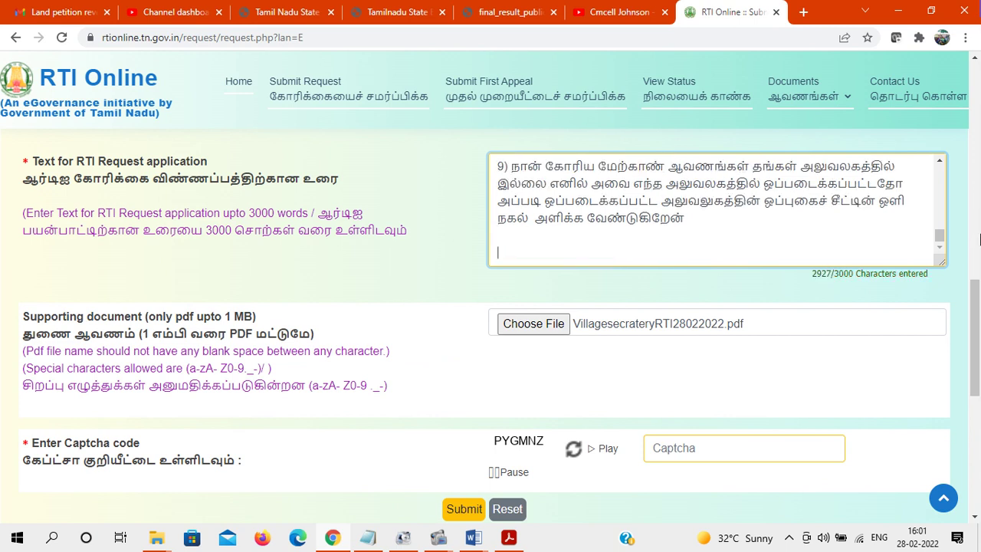
# Enter the displayed captcha code and submit the RTI request
pyautogui.scroll(-3, 662, 251)
pyautogui.click(675, 262)
pyautogui.write('PYGMNZ')
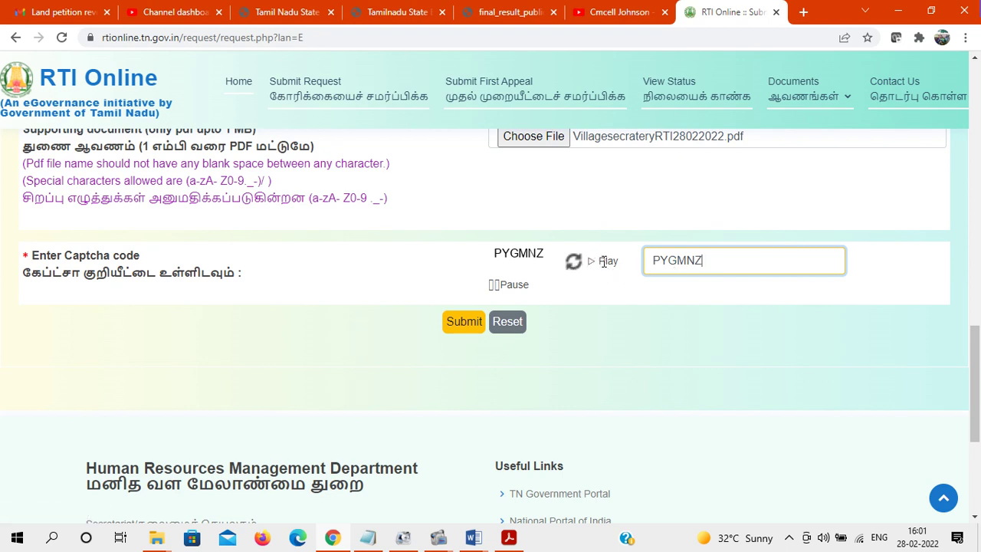
pyautogui.click(465, 321)
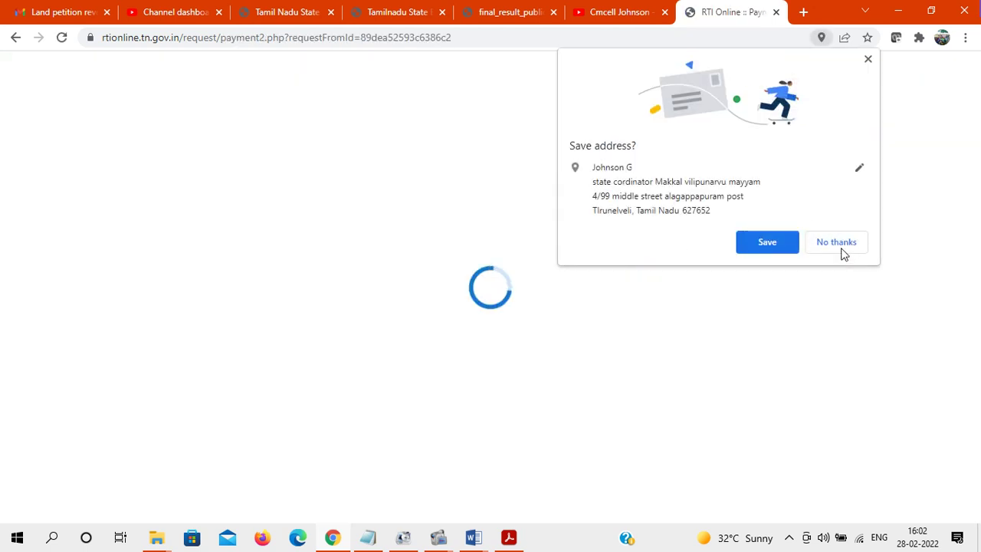
# Dismiss the save-address prompt and portal alert, then pay the ₹10 RTI fee online
pyautogui.click(843, 253)
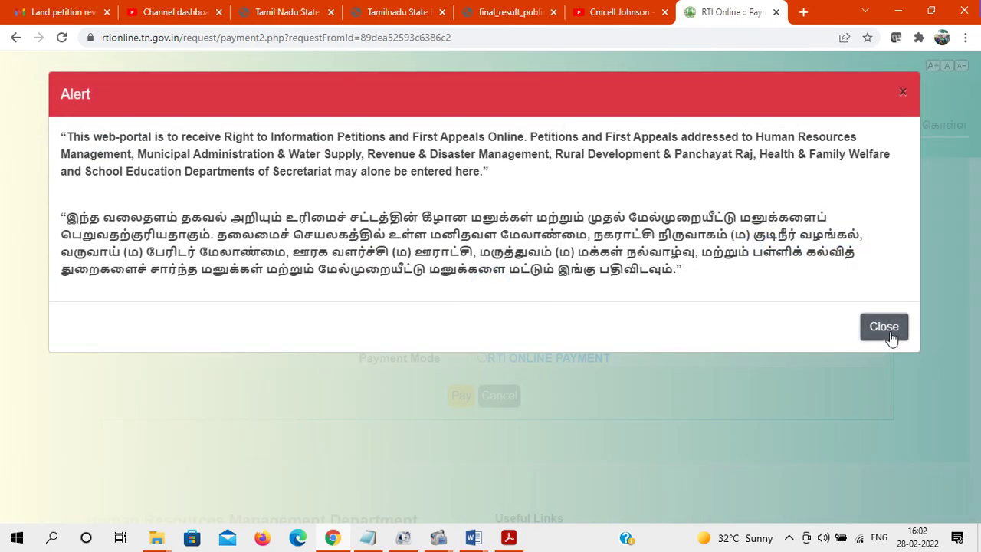
pyautogui.click(883, 327)
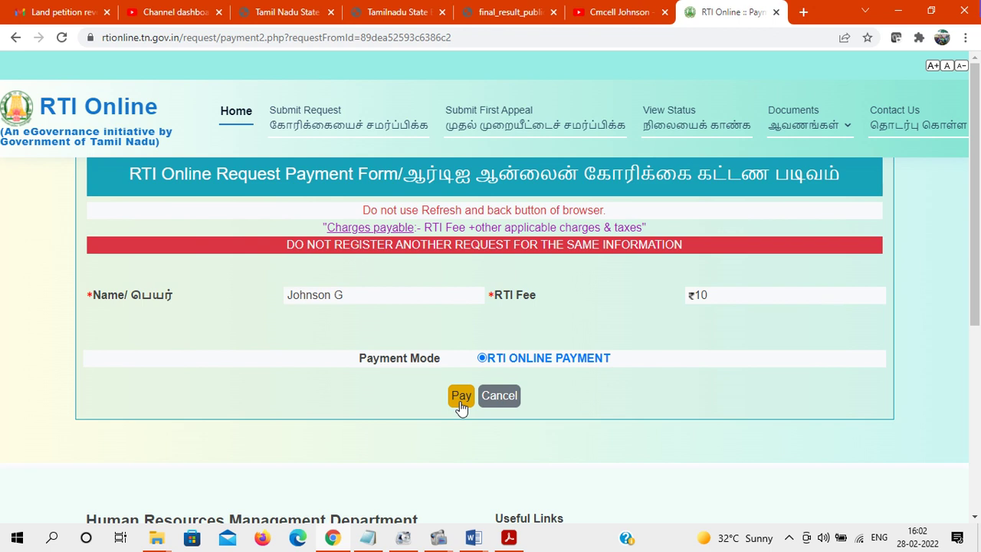
pyautogui.click(460, 397)
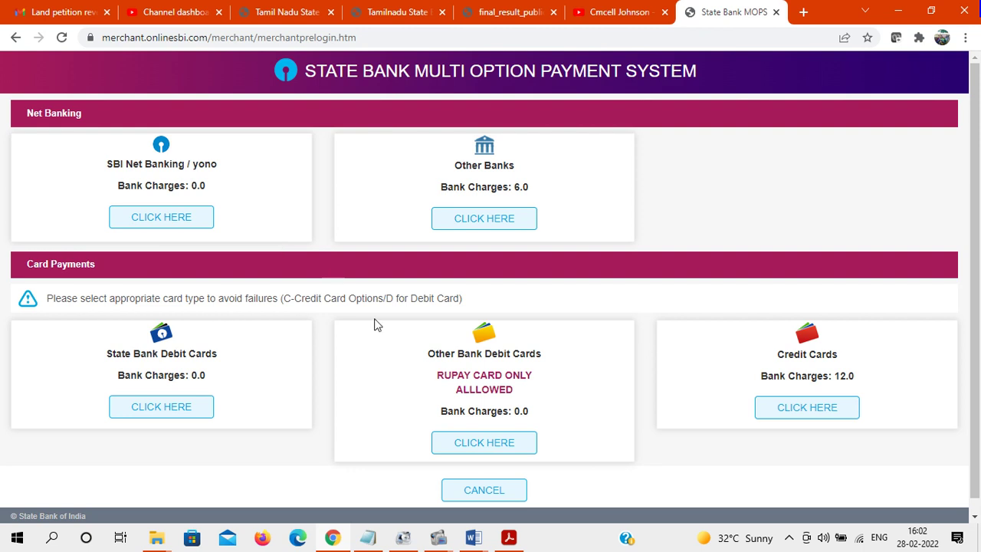
# Choose a payment option on SBI MOPS and complete the INR 16.00 payment
pyautogui.moveTo(438, 537)
pyautogui.click(419, 490)
pyautogui.click(793, 166)
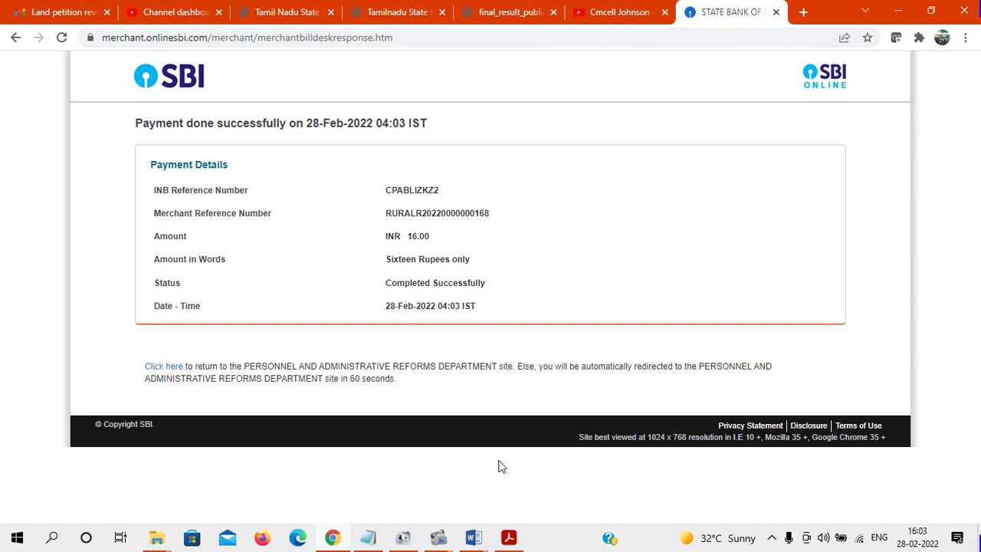
# Paste the SBI payment confirmation screenshot below item 6 in Document1, then return to the RTI portal
pyautogui.moveTo(489, 543)
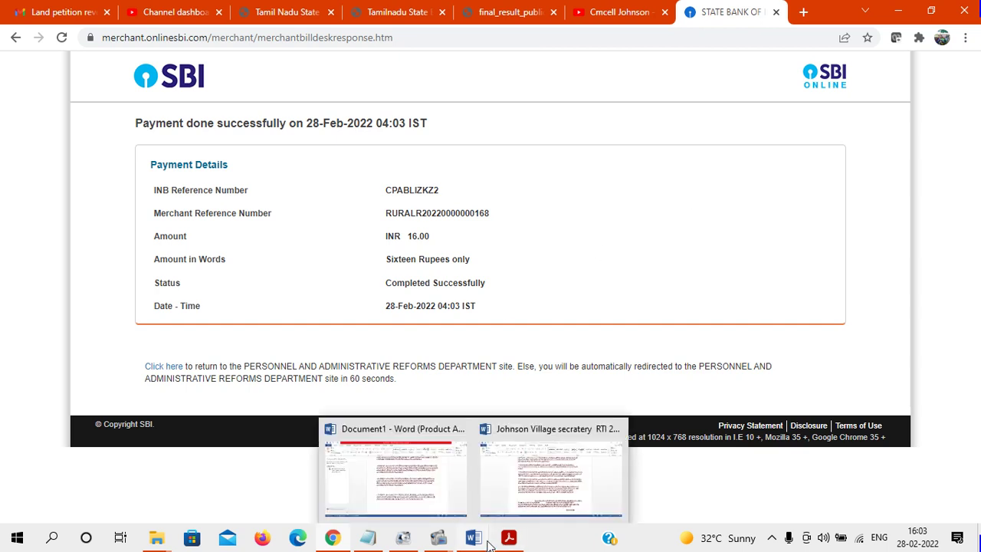
pyautogui.click(433, 479)
pyautogui.hotkey('ctrl', 'a')
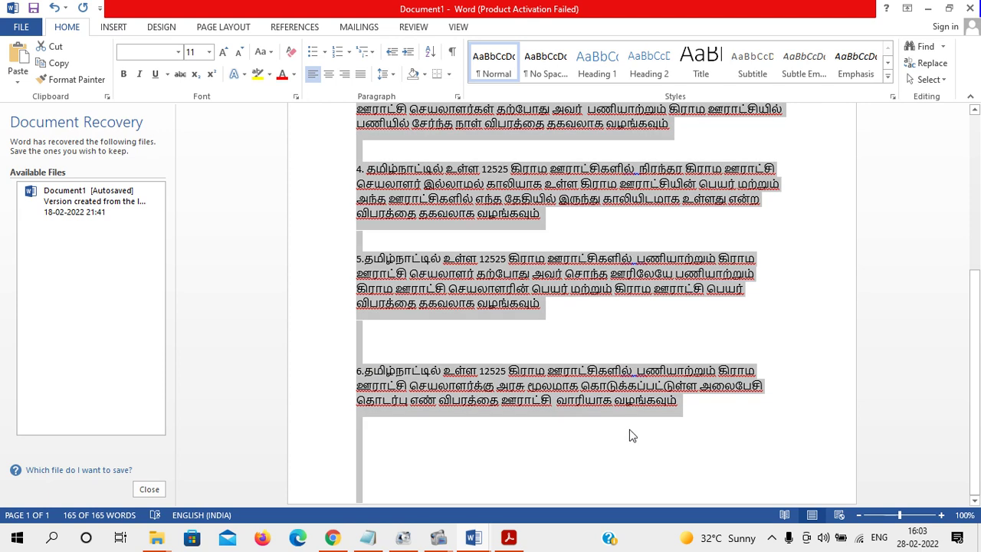
pyautogui.click(712, 414)
pyautogui.press('Down')
pyautogui.press('Down')
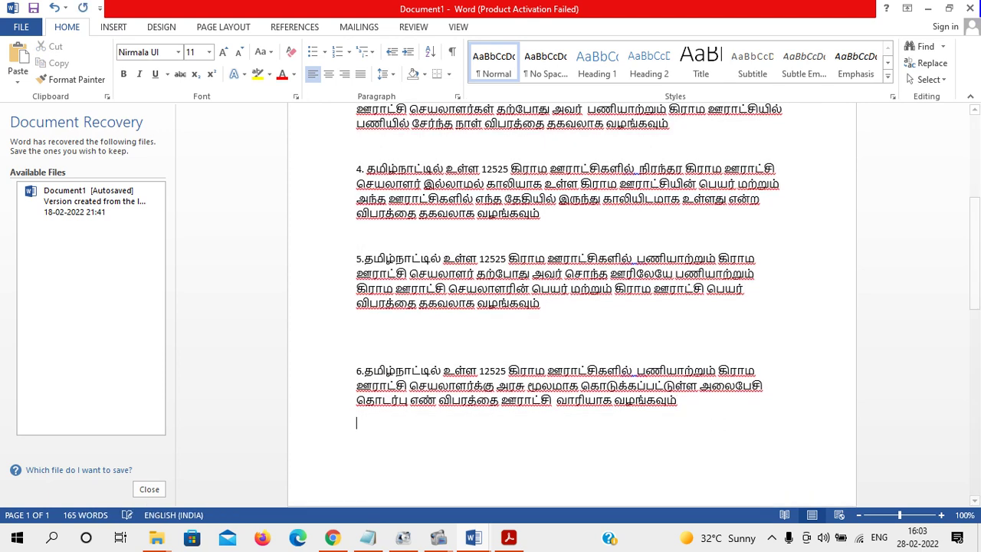
pyautogui.hotkey('ctrl', 'v')
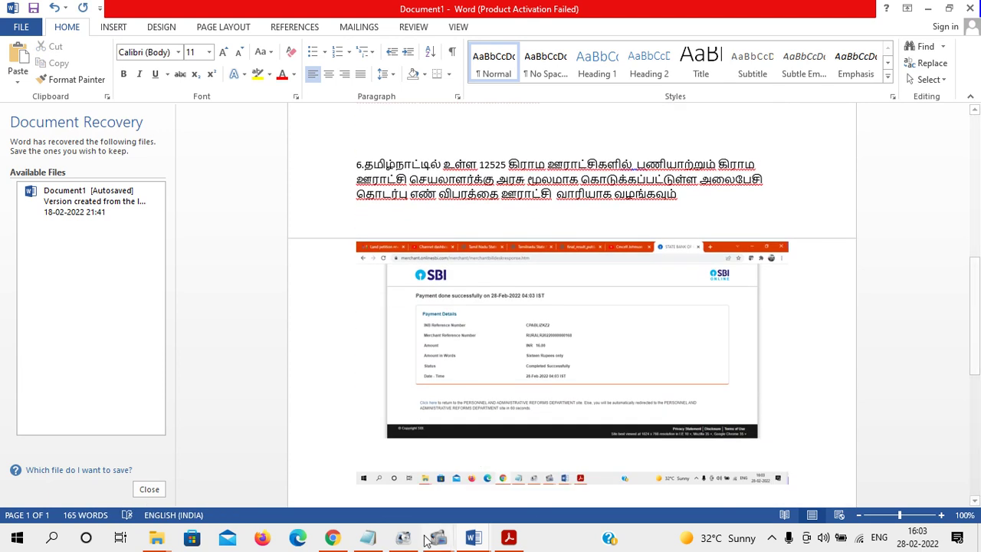
pyautogui.click(346, 539)
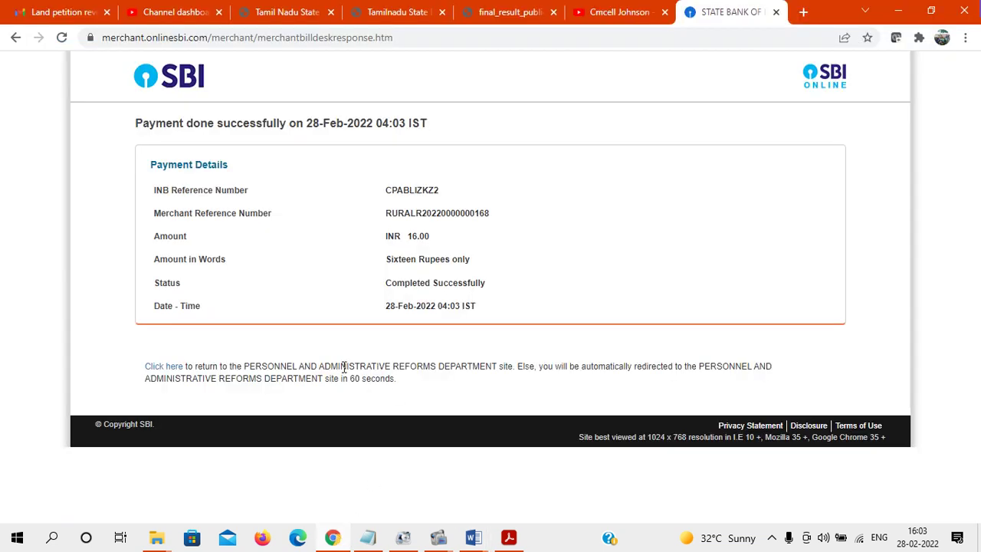
pyautogui.click(166, 369)
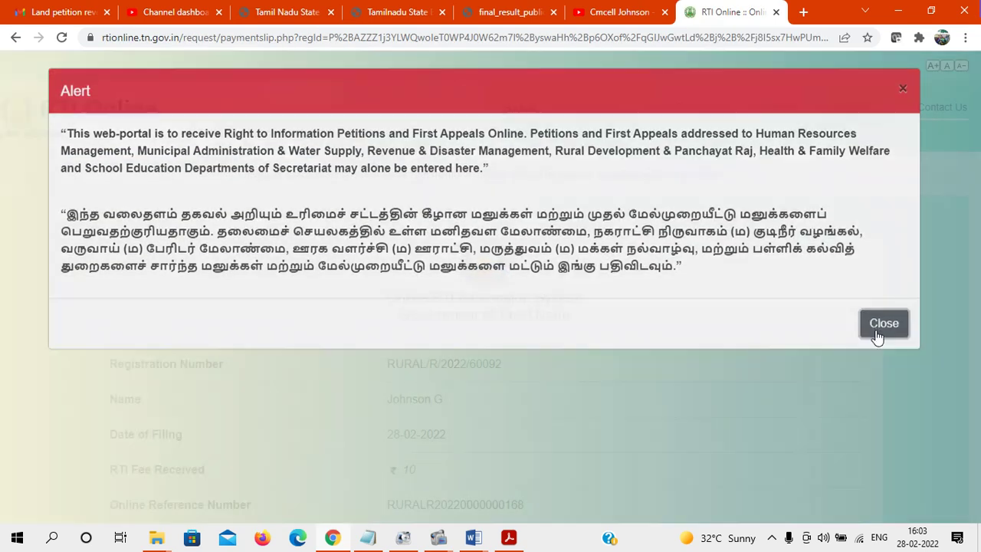
# Close the portal alert and save the payment slip as RTI-eReceipt.pdf, closing the FormatFactory window
pyautogui.click(877, 335)
pyautogui.scroll(-1, 977, 195)
pyautogui.moveTo(977, 196); pyautogui.dragTo(979, 304)
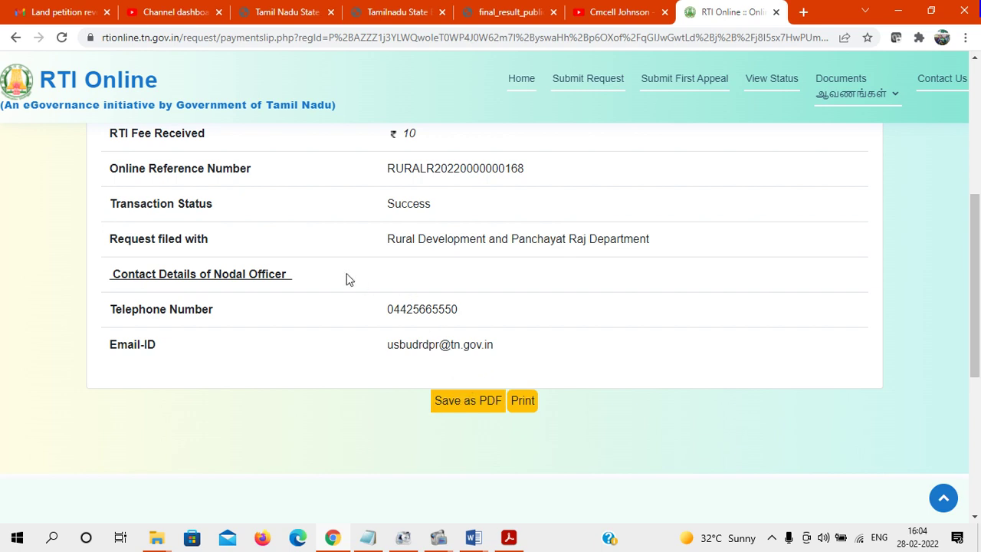
pyautogui.click(469, 404)
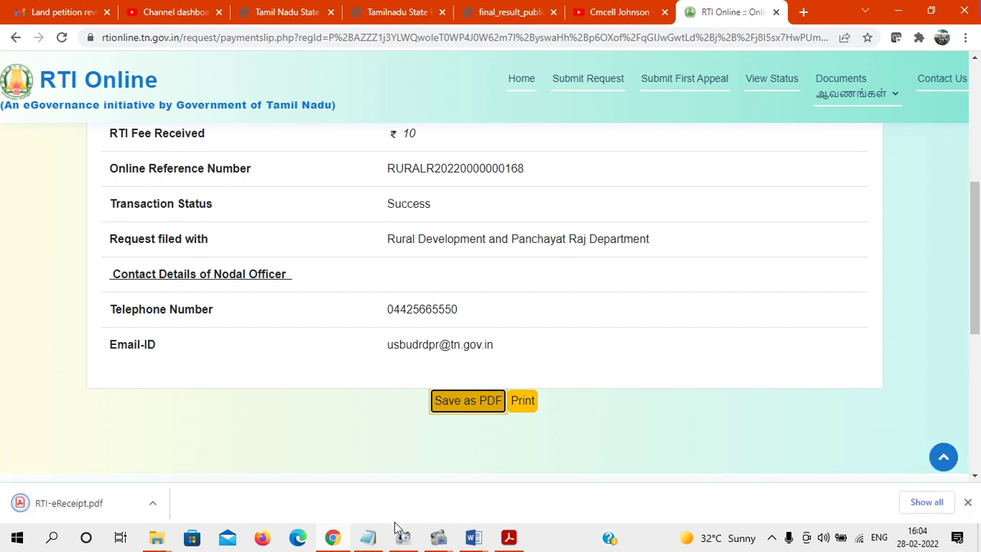
pyautogui.click(390, 495)
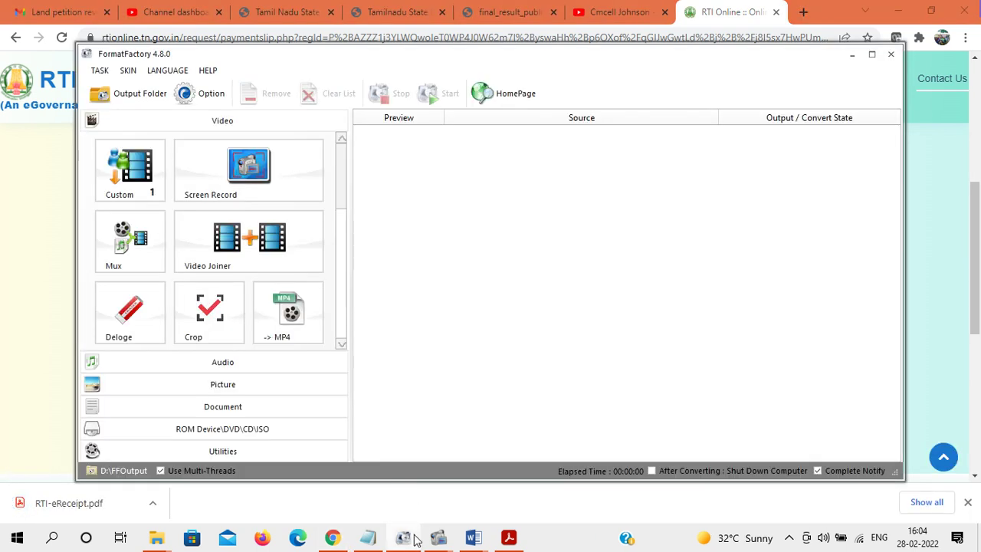
pyautogui.click(851, 54)
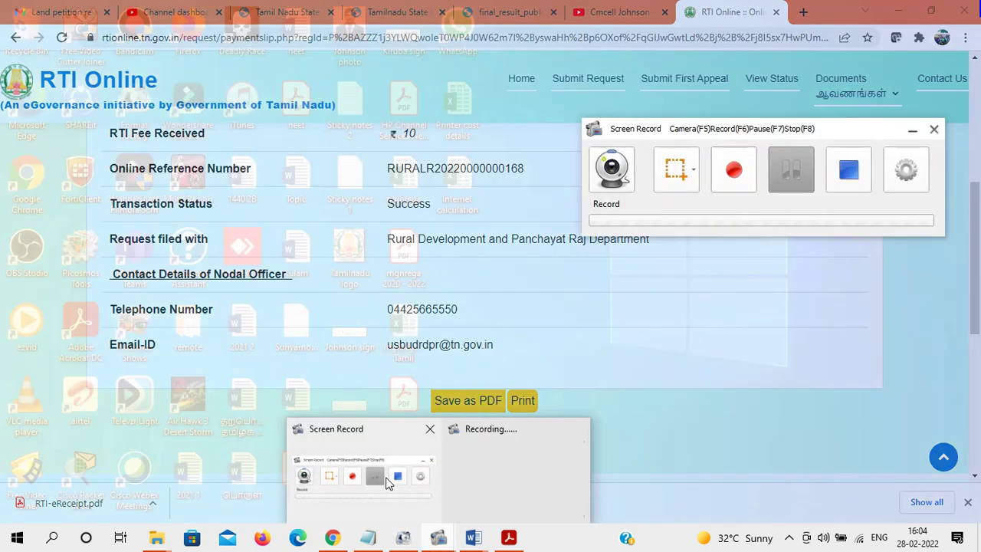
pyautogui.click(386, 480)
pyautogui.click(785, 170)
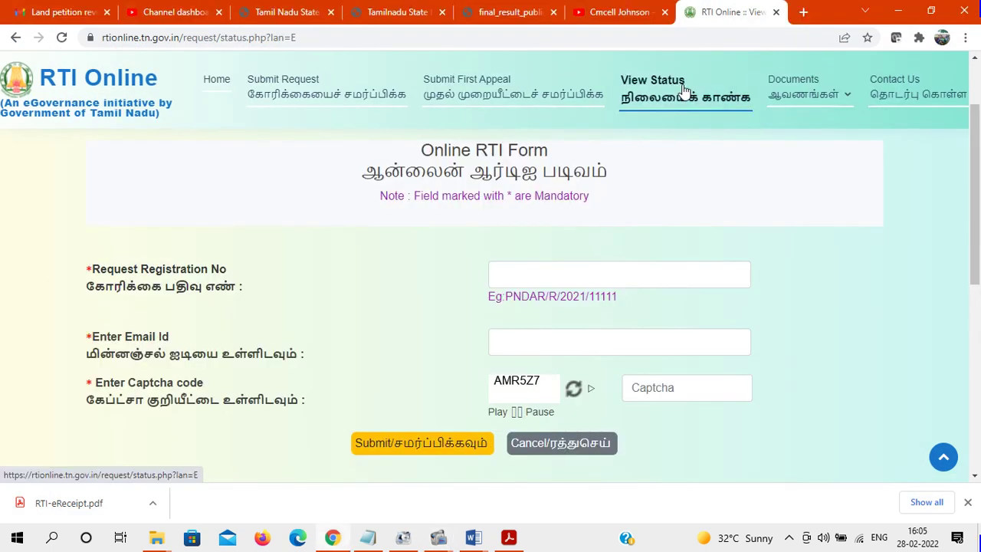
# Open View Status, dismiss the notice, and paste the request's registration number
pyautogui.click(684, 86)
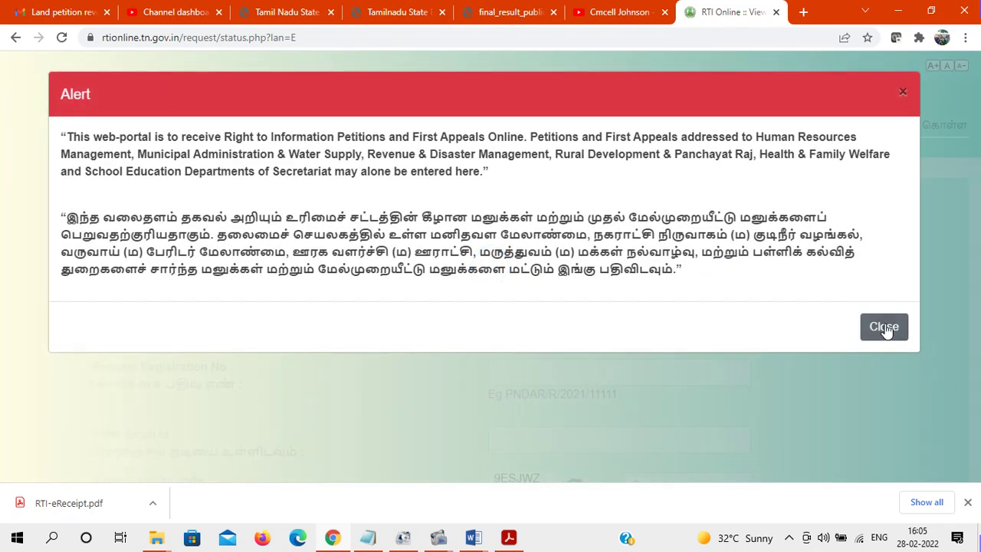
pyautogui.click(885, 328)
pyautogui.scroll(-1, 494, 337)
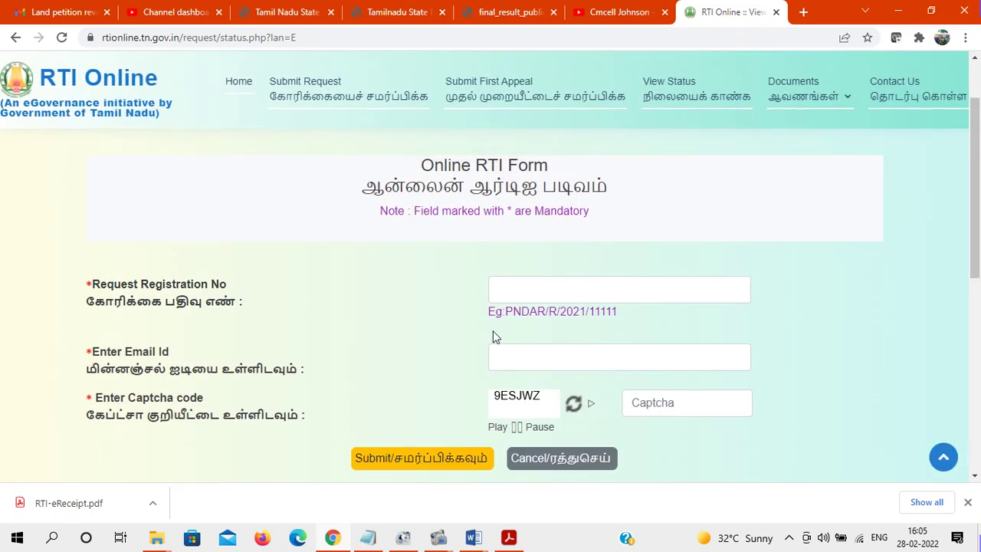
pyautogui.click(541, 285)
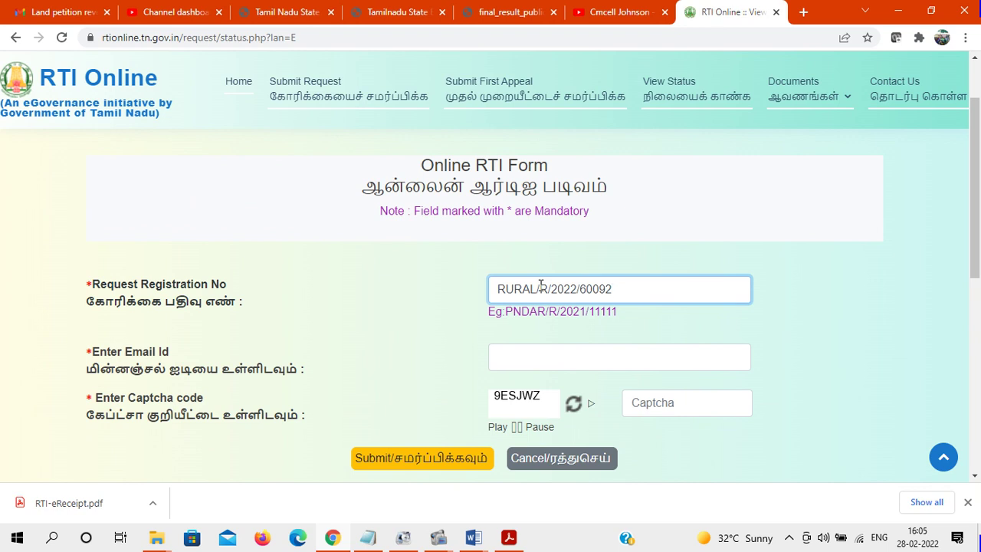
# Fill in the saved applicant e-mail address from autofill and type the captcha code
pyautogui.click(534, 350)
pyautogui.write('cm')
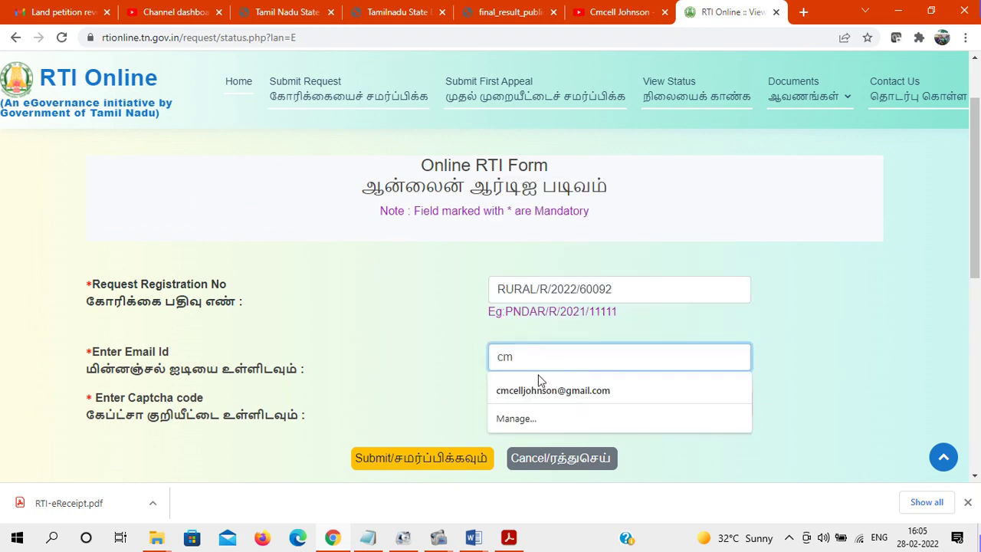
pyautogui.click(540, 388)
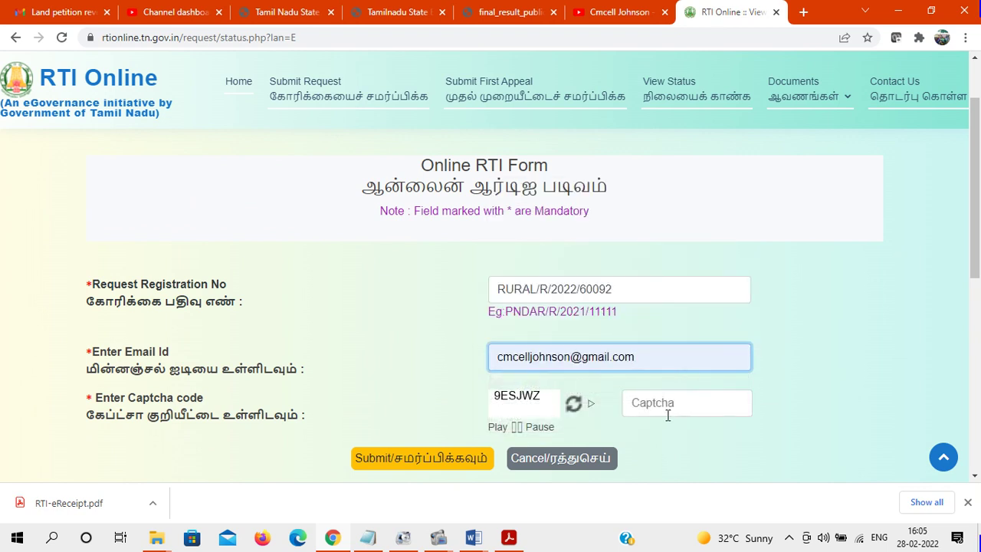
pyautogui.click(660, 412)
pyautogui.write('9')
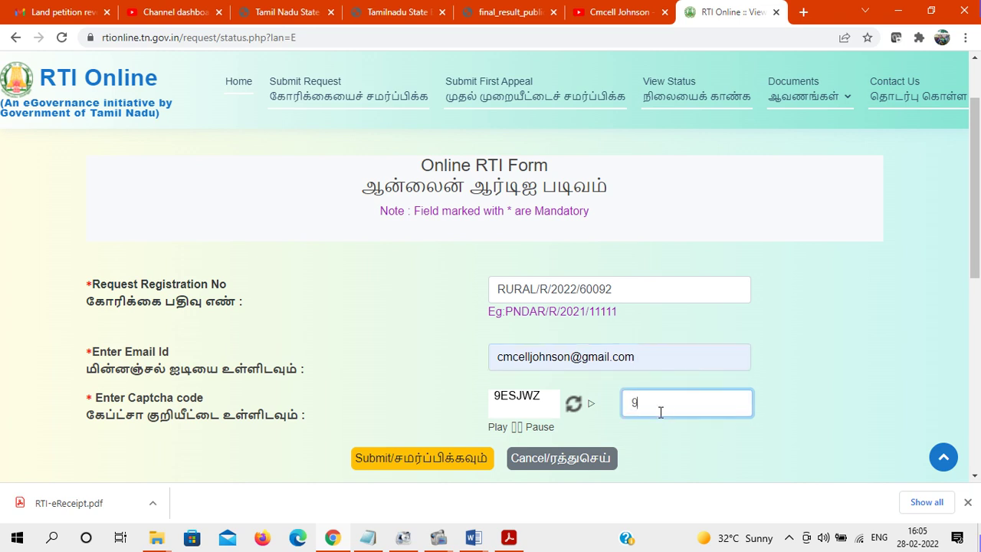
pyautogui.write('ESJWZ')
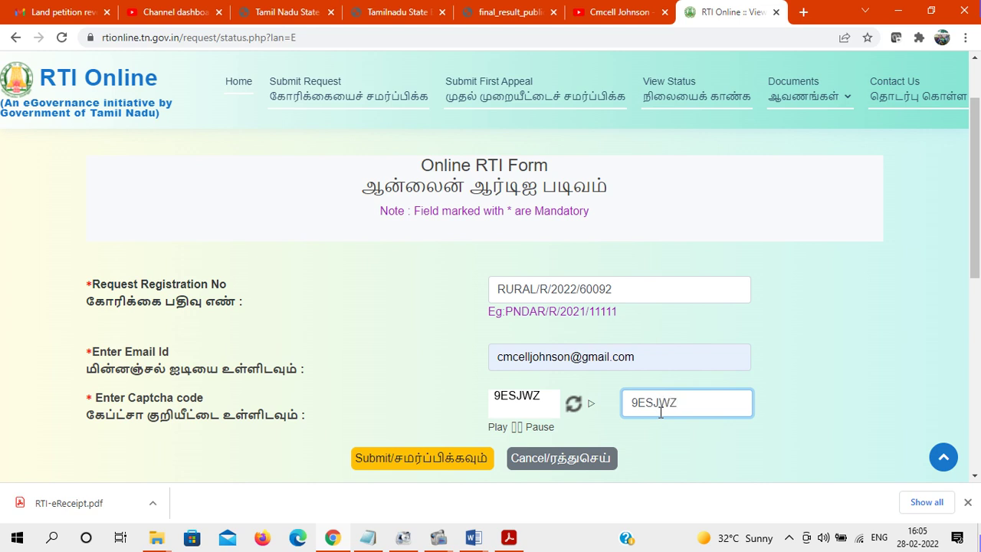